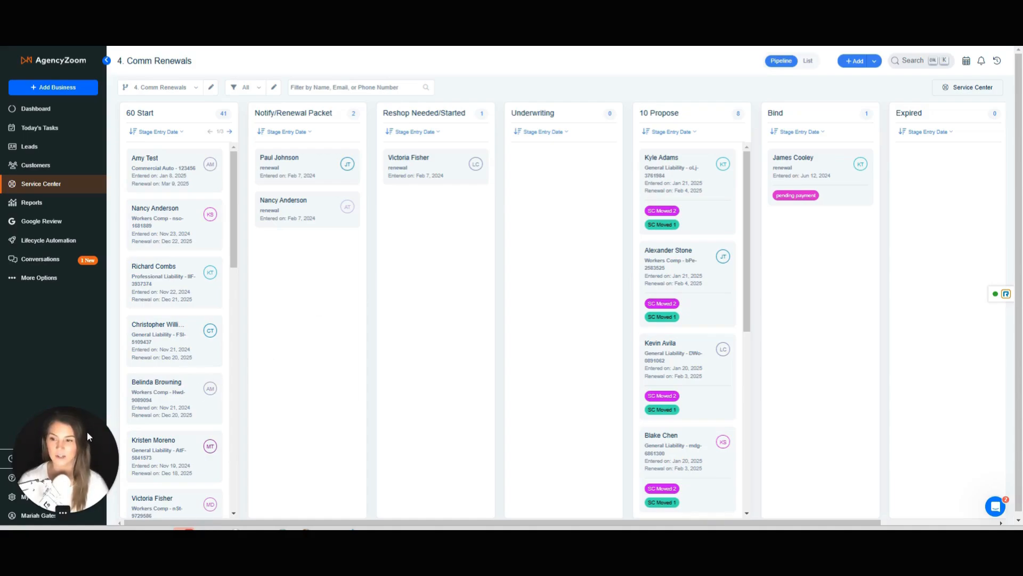
Step: Open the agency's pipeline management page and start creating a new renewal pipeline
drag(89, 437, 64, 385)
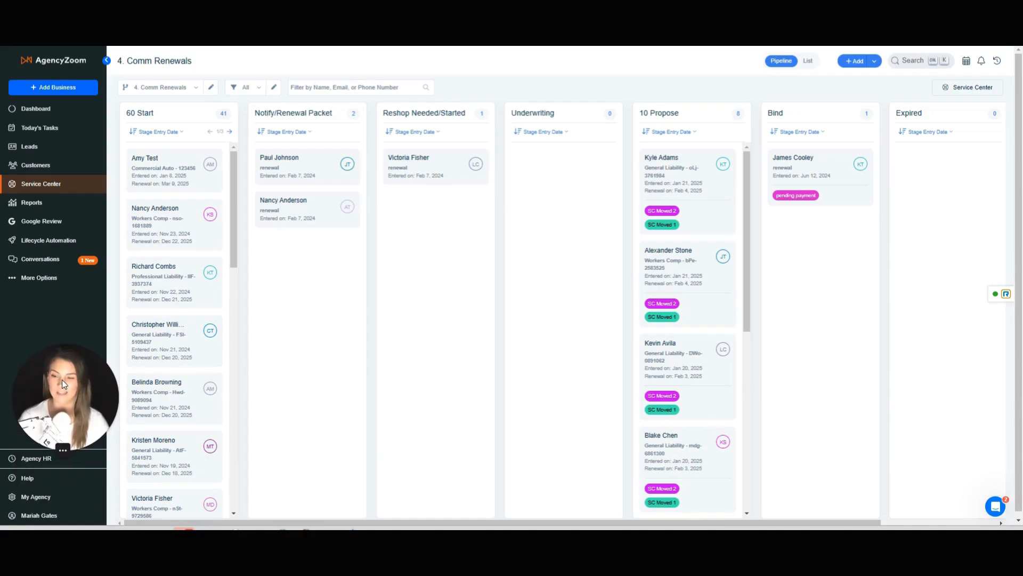
click(27, 478)
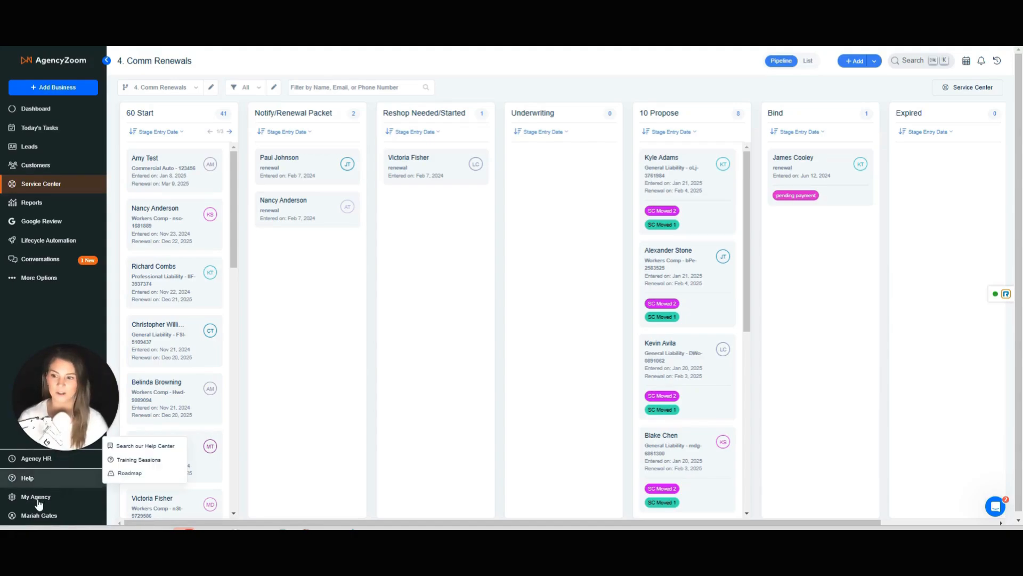
click(37, 499)
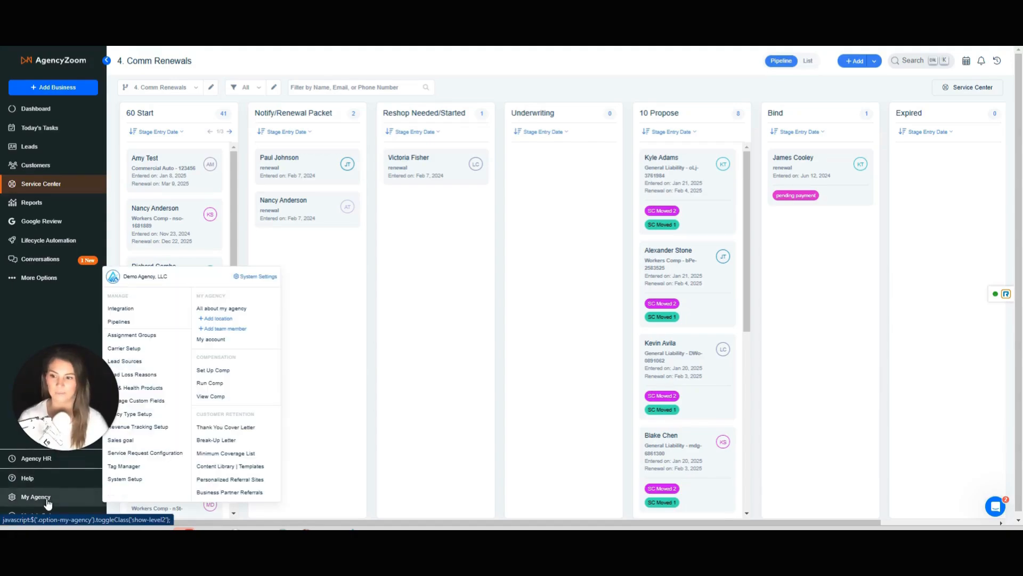
click(138, 322)
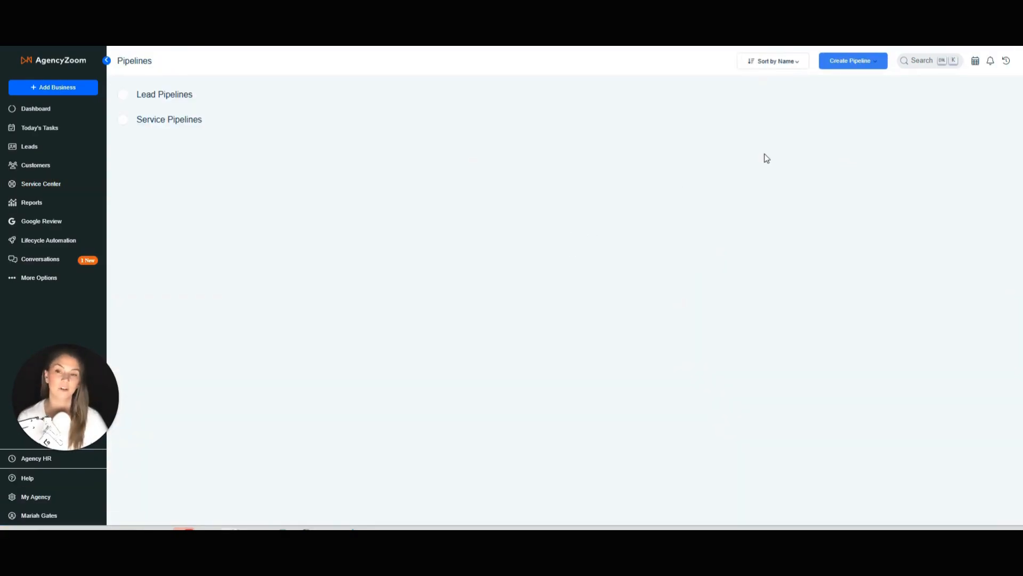
click(846, 61)
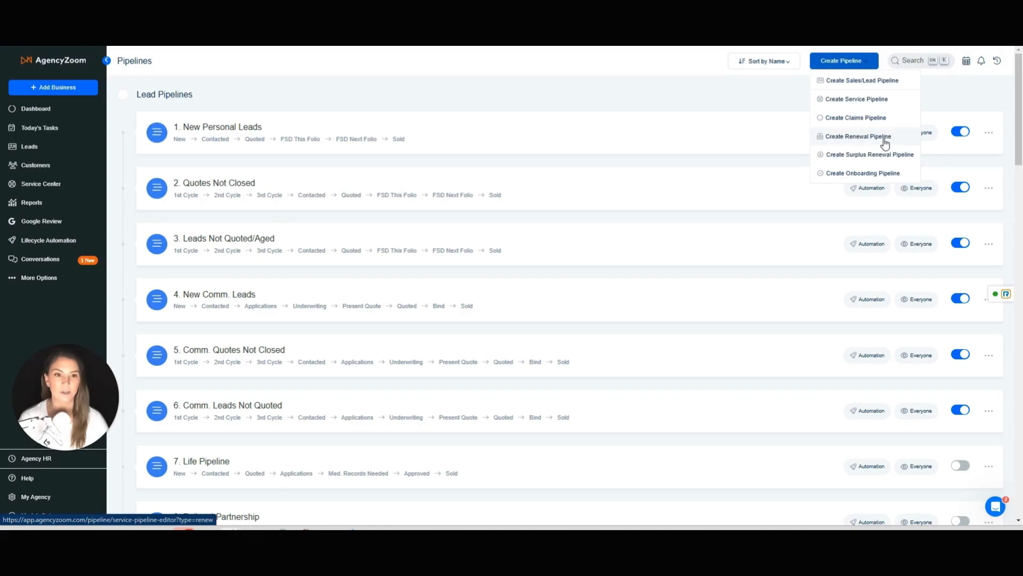
click(883, 140)
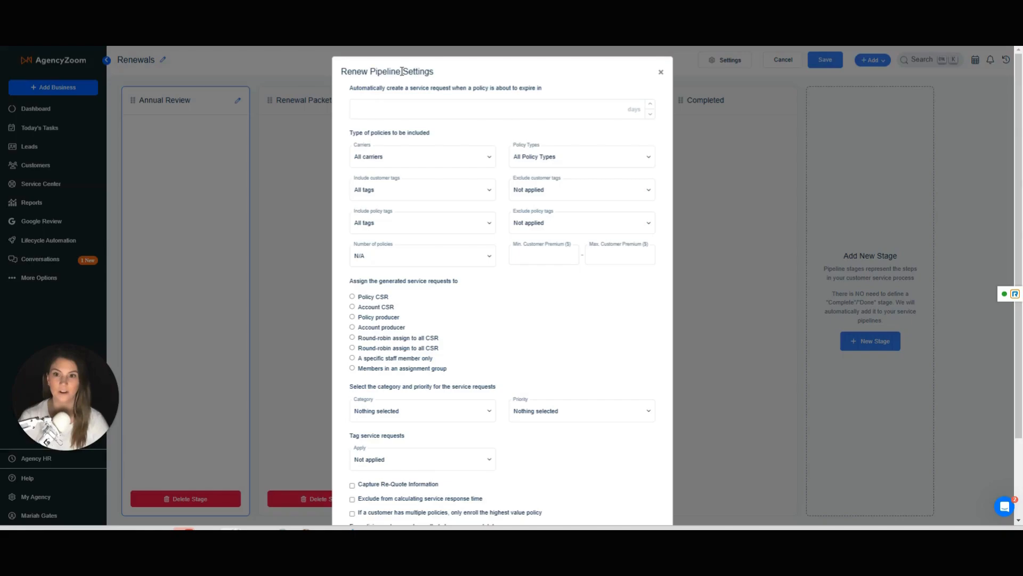
Step: Set the renewal pipeline to automatically create a service request when a policy expires in 90 days
drag(402, 71, 437, 73)
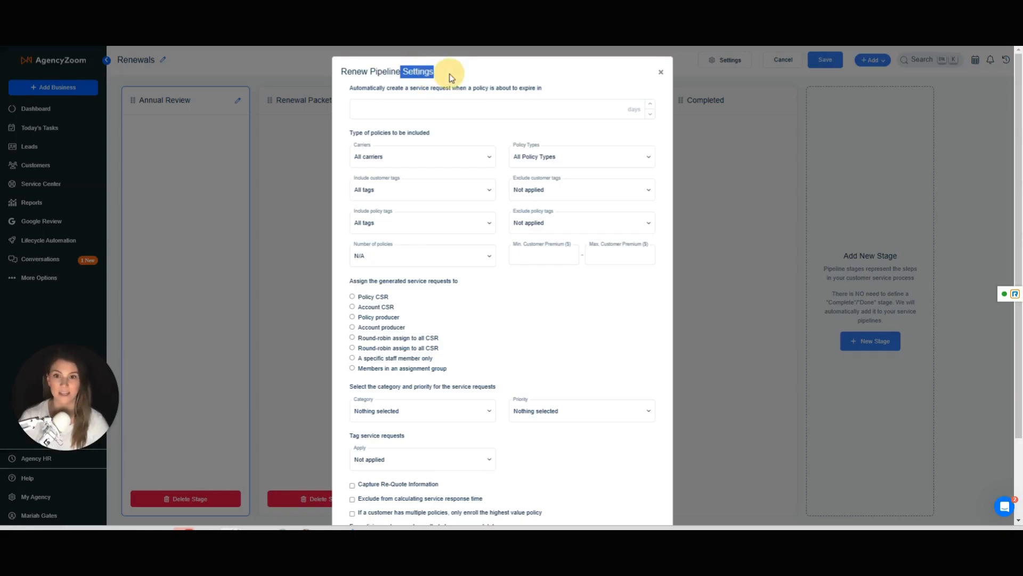
click(449, 77)
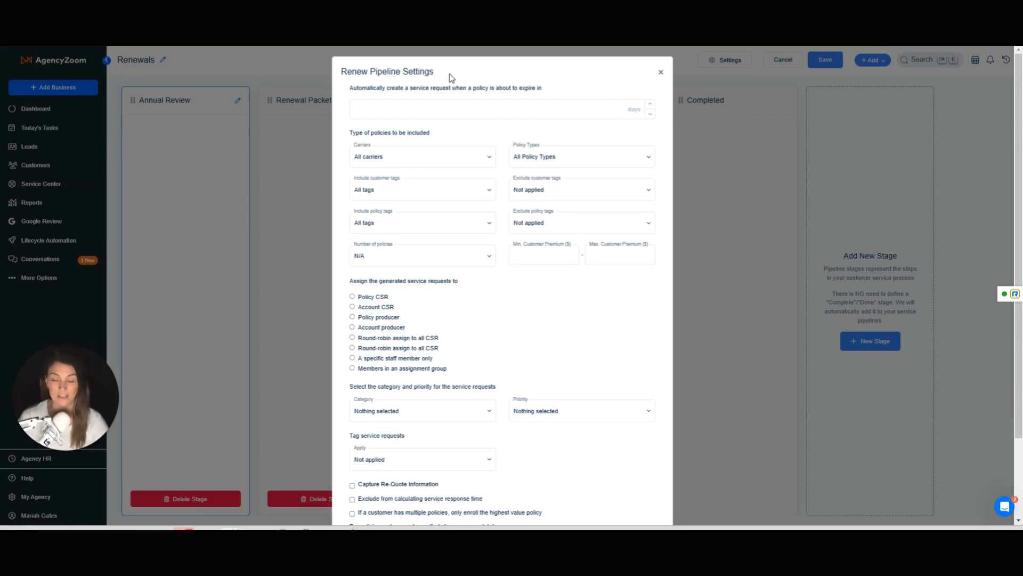
click(457, 112)
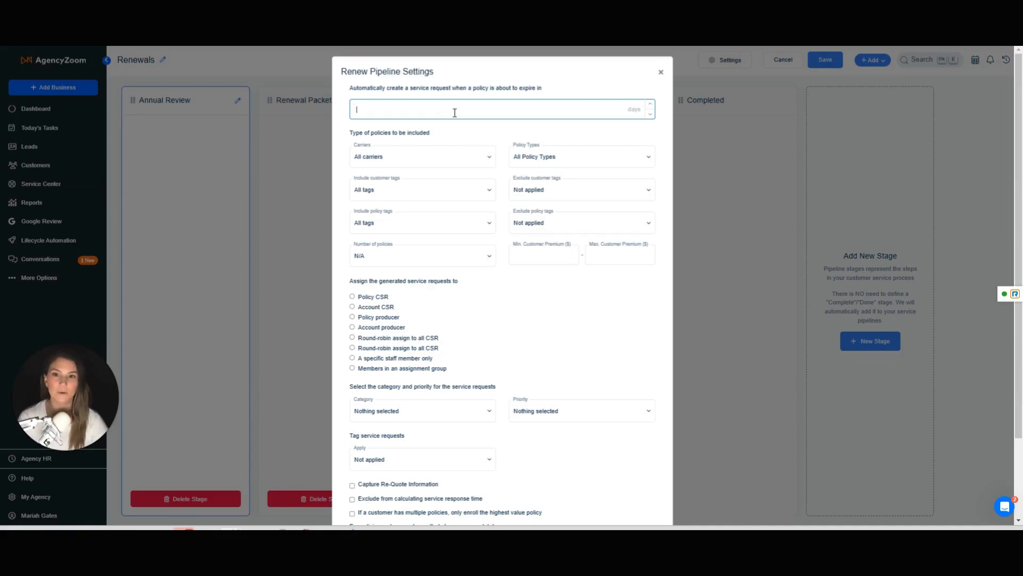
text(90)
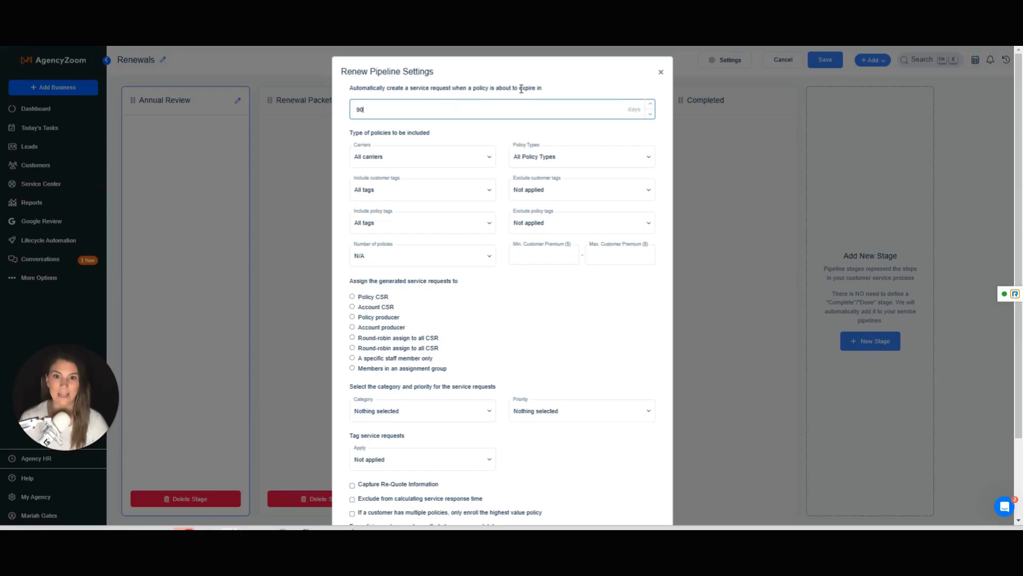
drag(518, 88, 543, 88)
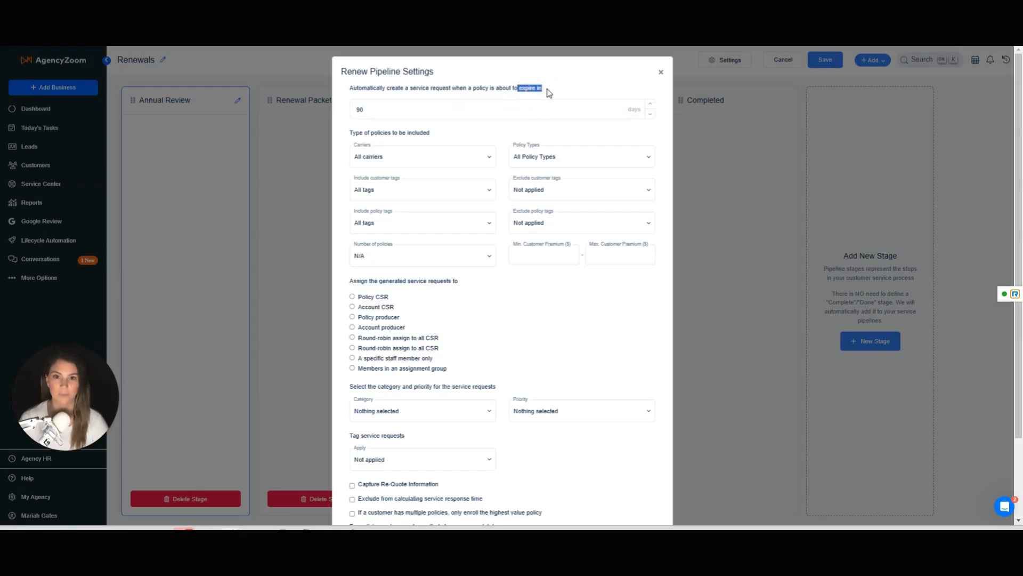
click(500, 102)
click(406, 112)
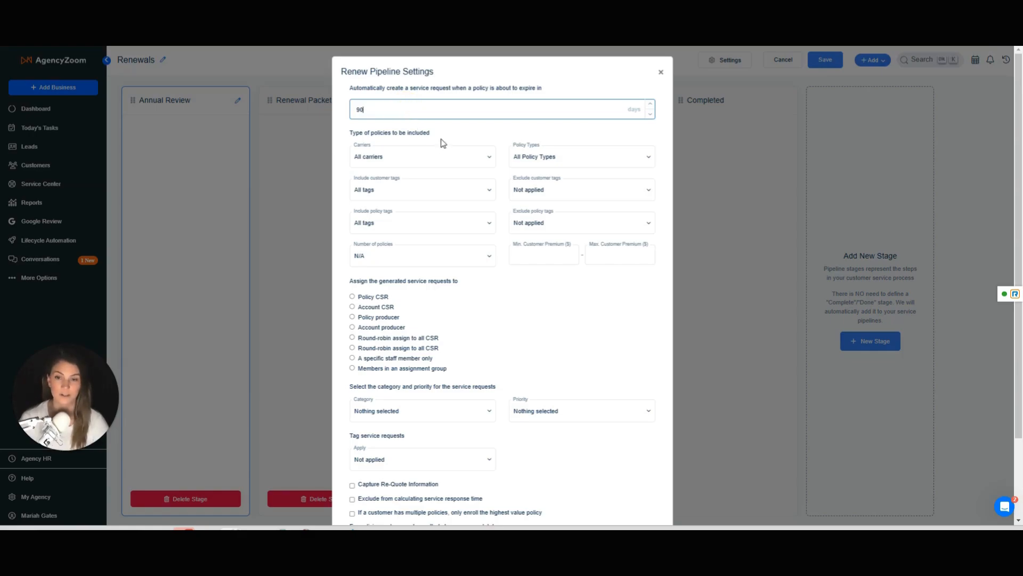
Step: Examine the carrier and policy type filters that determine which policies enter the renewal pipeline
click(412, 164)
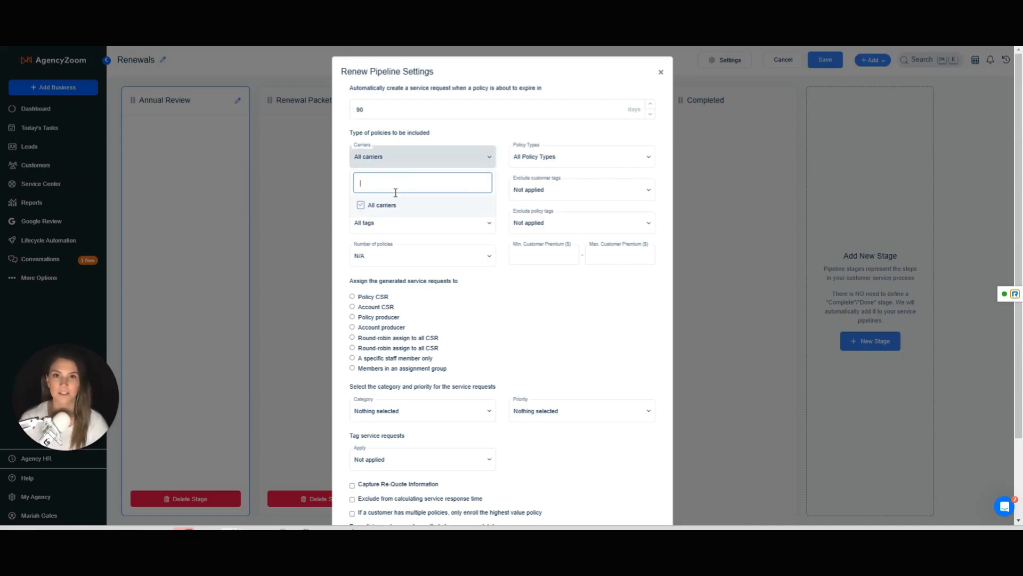
click(434, 137)
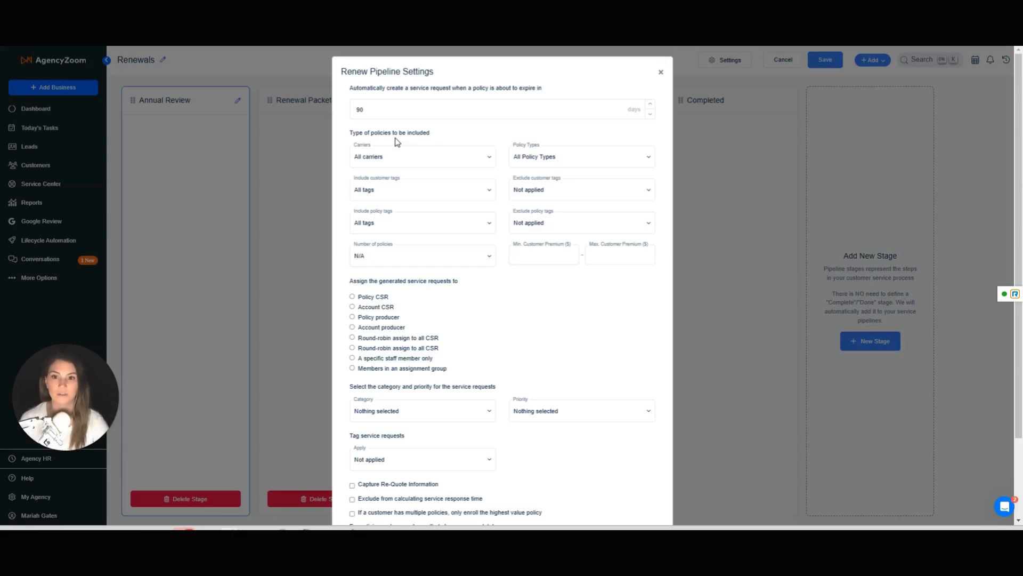
click(362, 143)
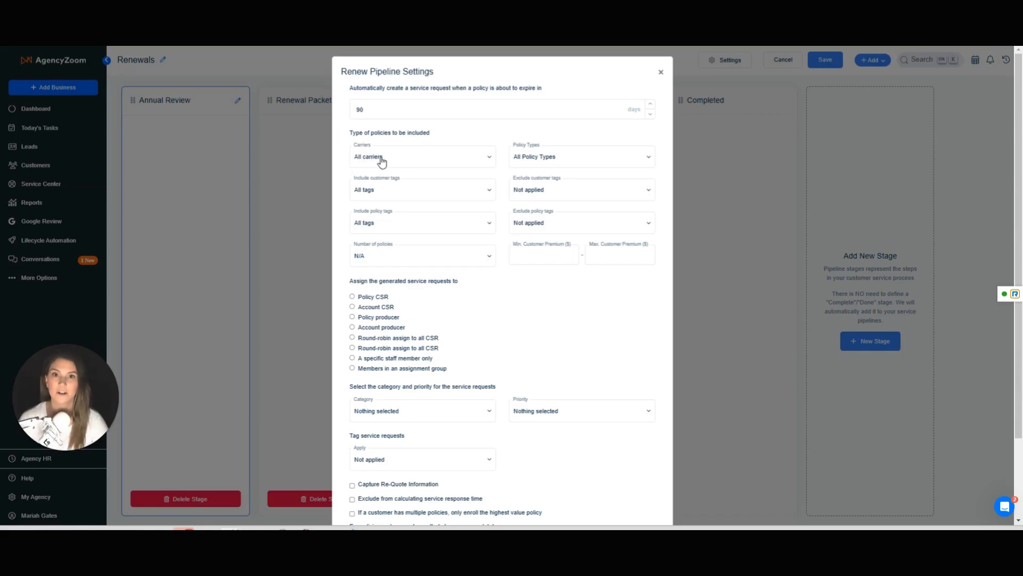
click(526, 144)
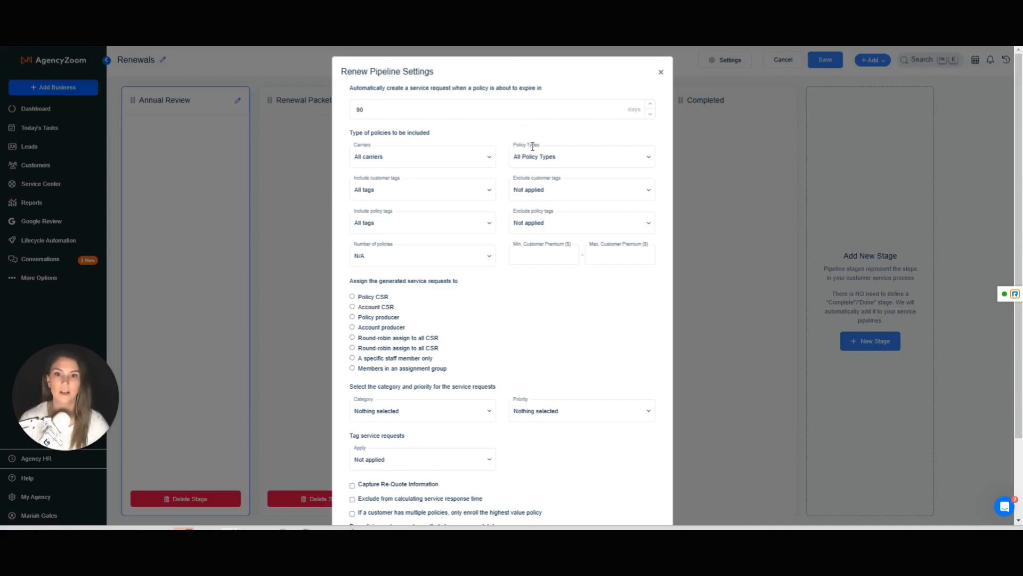
click(530, 156)
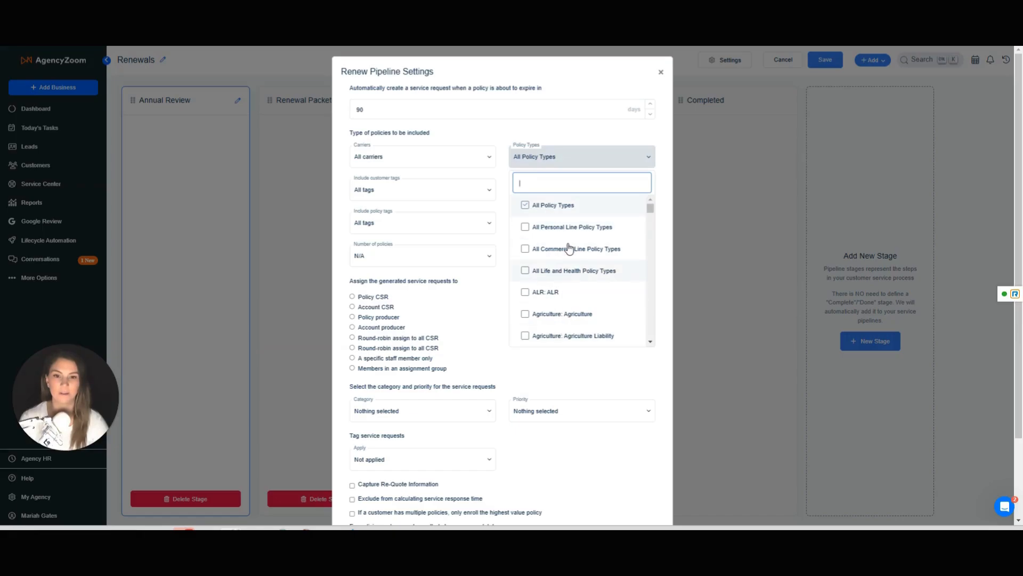
scroll(553, 246, down, 5)
scroll(553, 235, up, 4)
scroll(553, 235, up, 2)
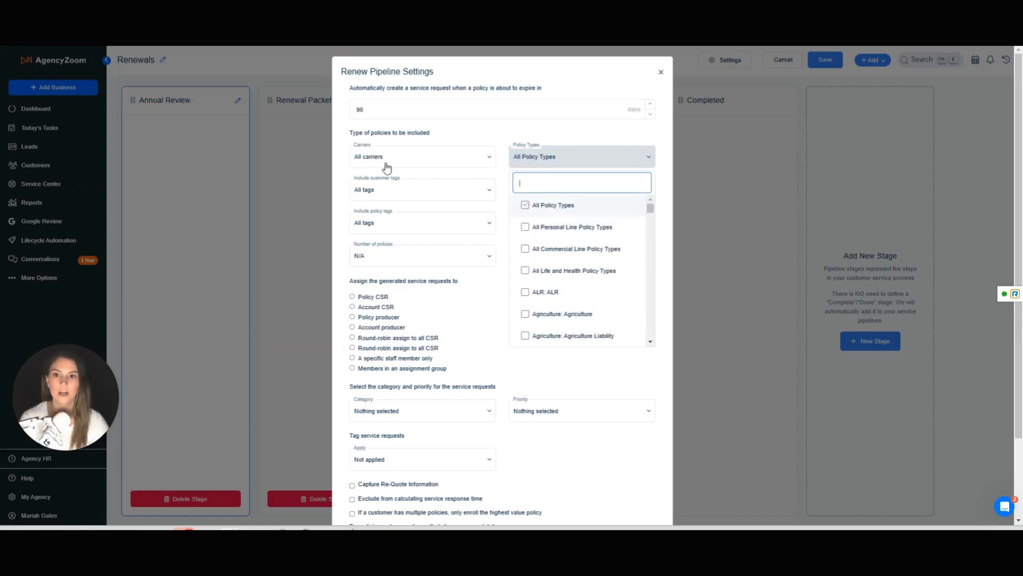
Step: Search the carrier filter for "travelers" and close the list without choosing a carrier
click(385, 157)
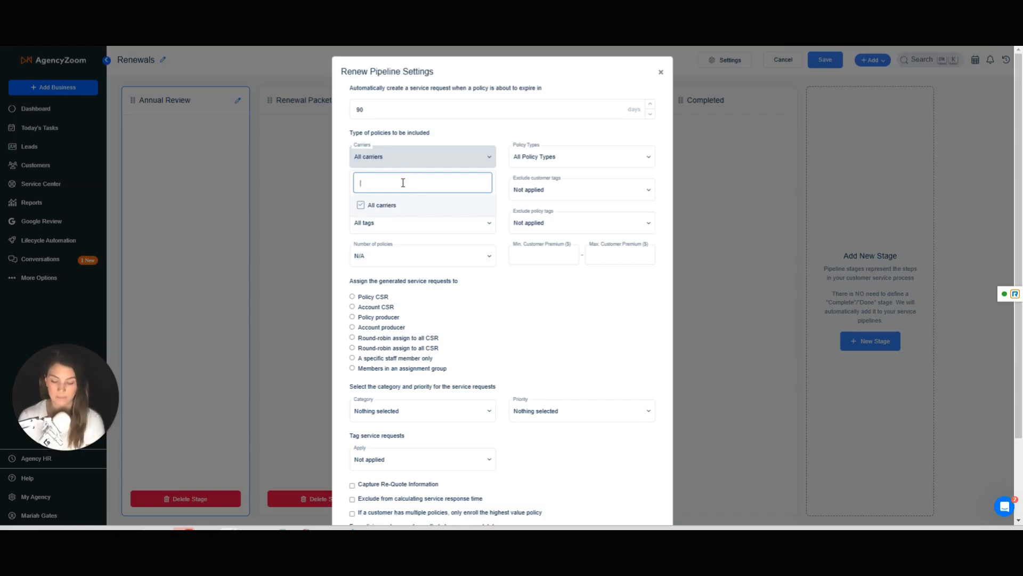
text(travelers)
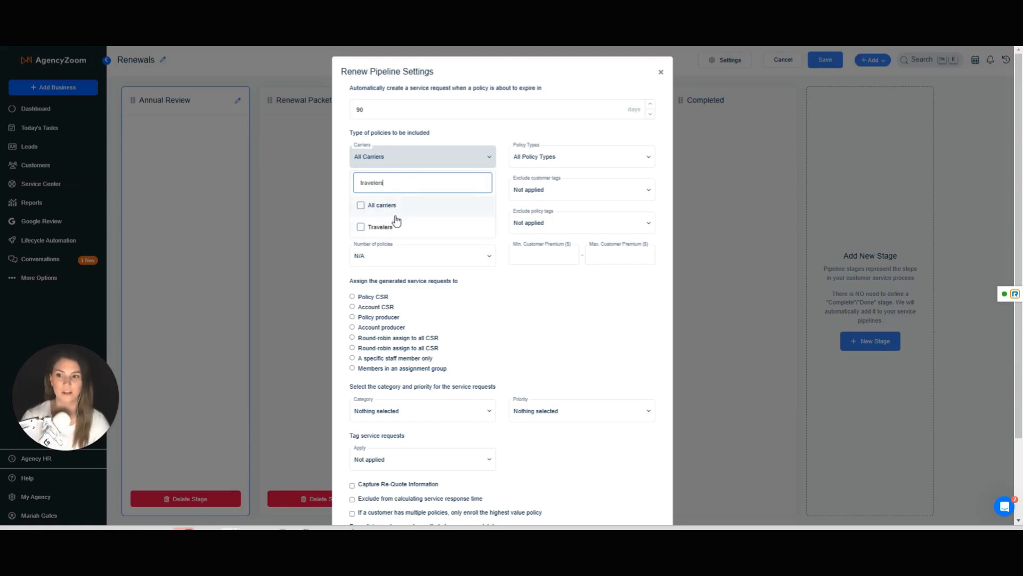
click(462, 139)
Step: Examine the include and exclude filters for customer tags and policy tags
click(373, 177)
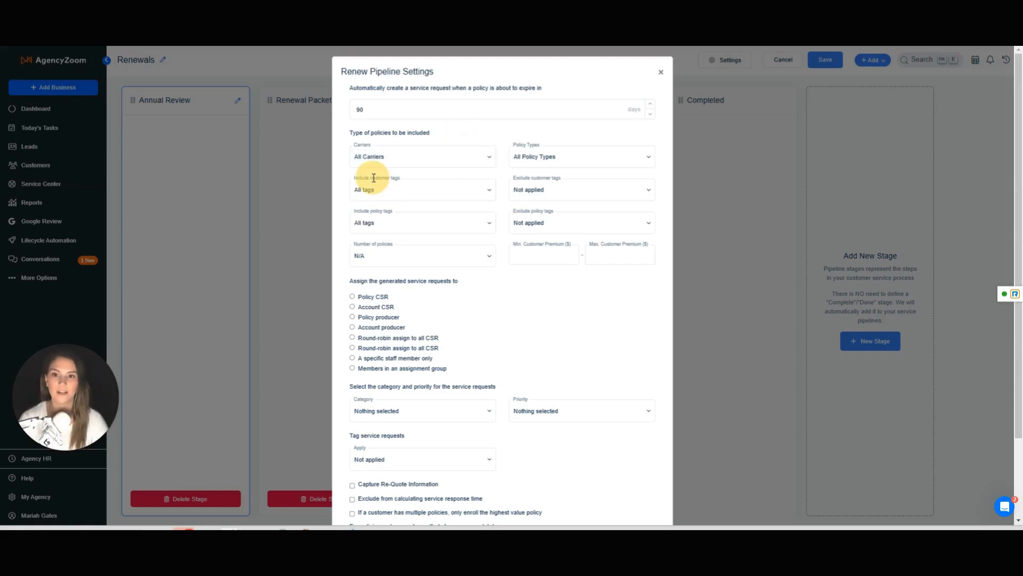
click(538, 178)
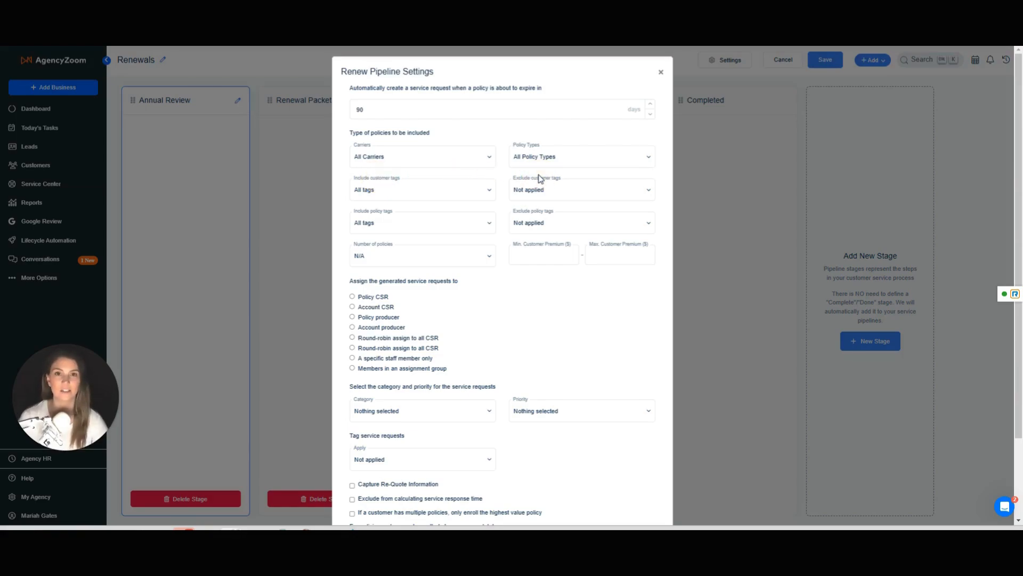
click(379, 210)
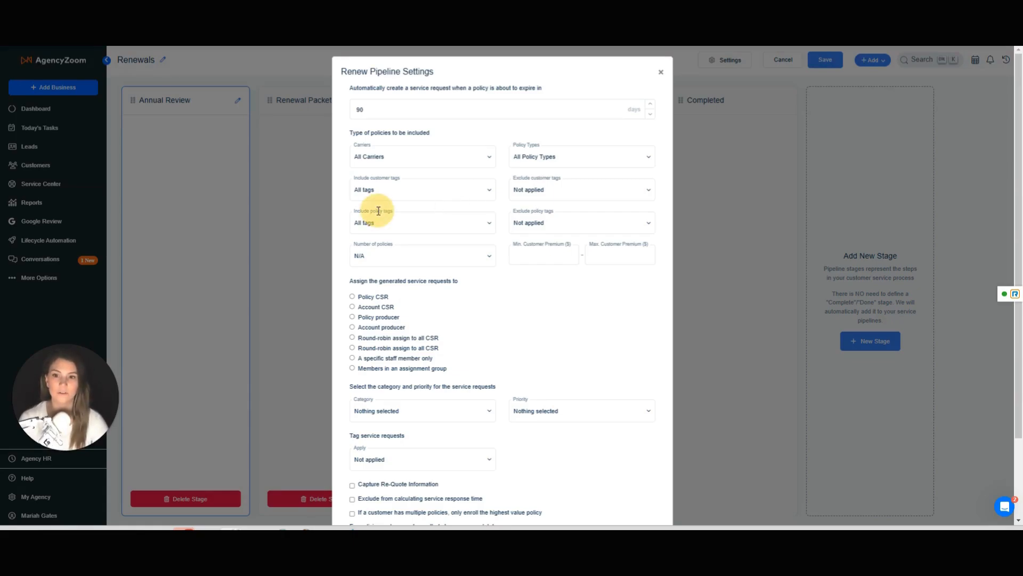
click(541, 210)
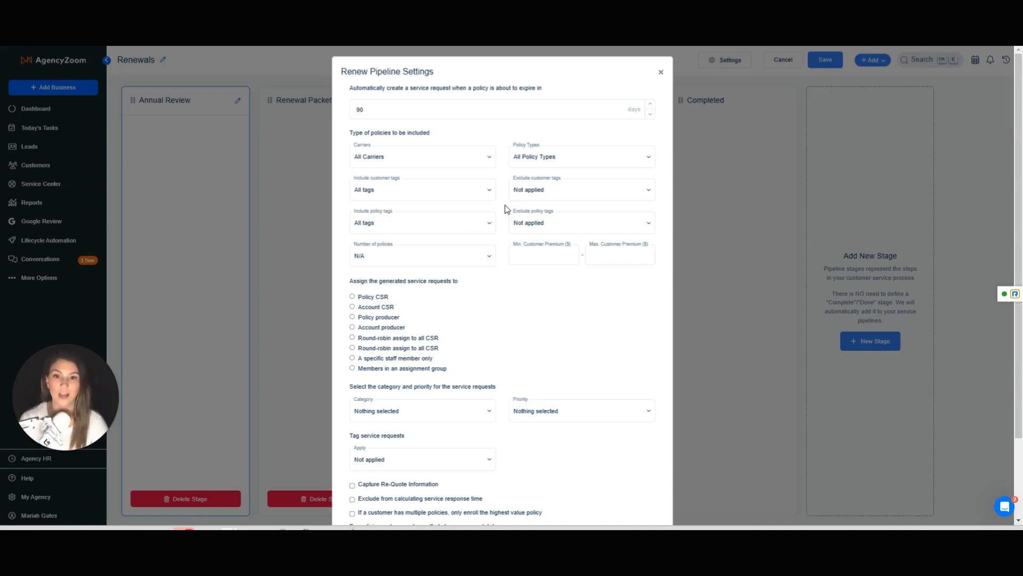
click(377, 177)
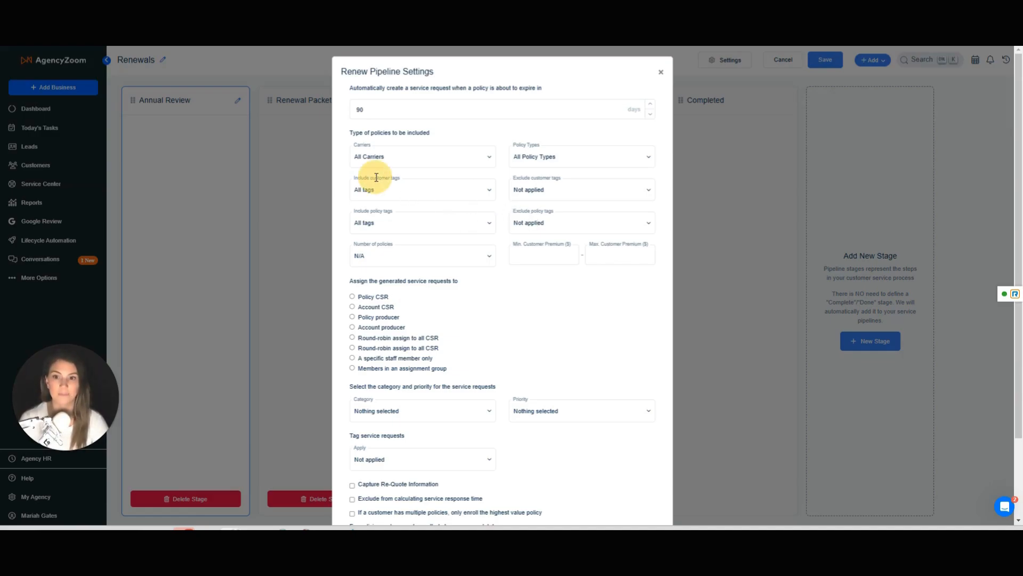
click(369, 210)
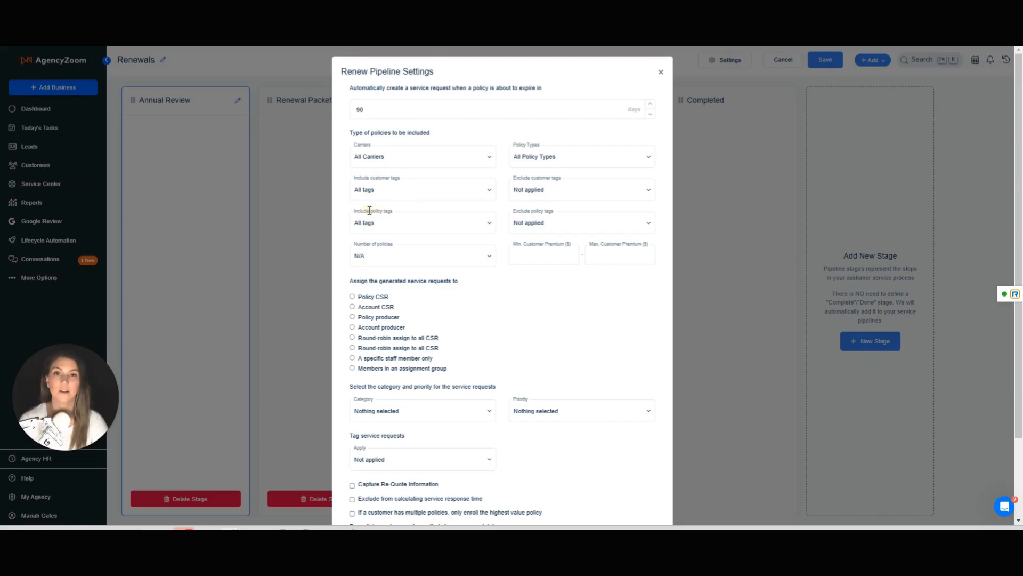
click(527, 176)
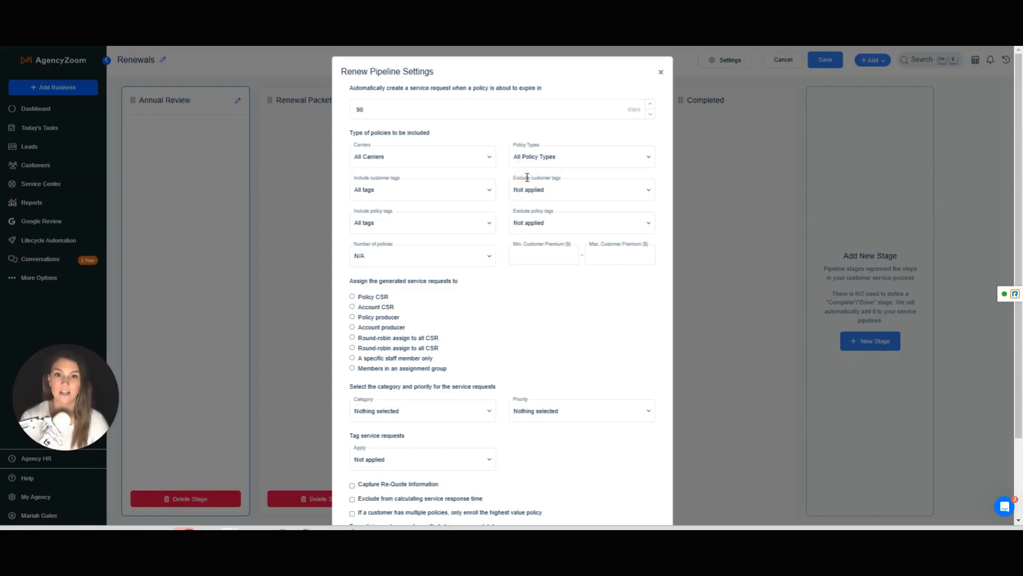
click(527, 177)
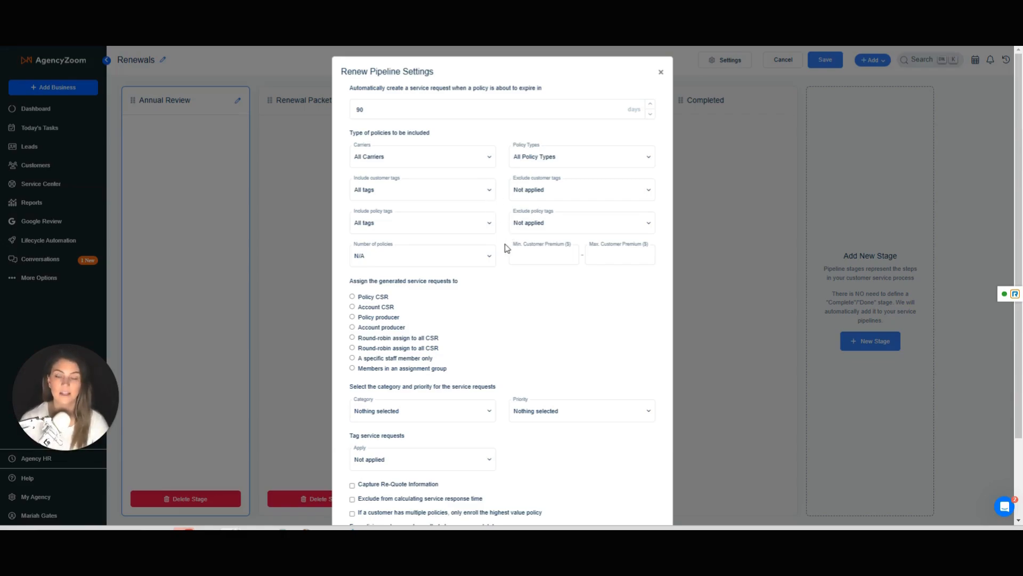
Step: Examine the number-of-policies choices and the minimum and maximum customer premium fields, leaving them unset
click(376, 242)
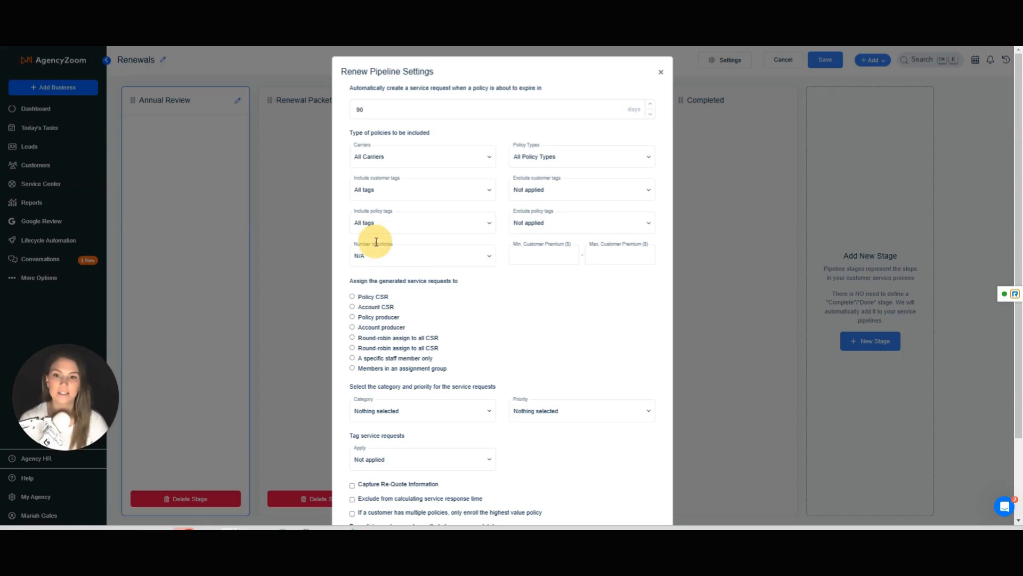
click(476, 257)
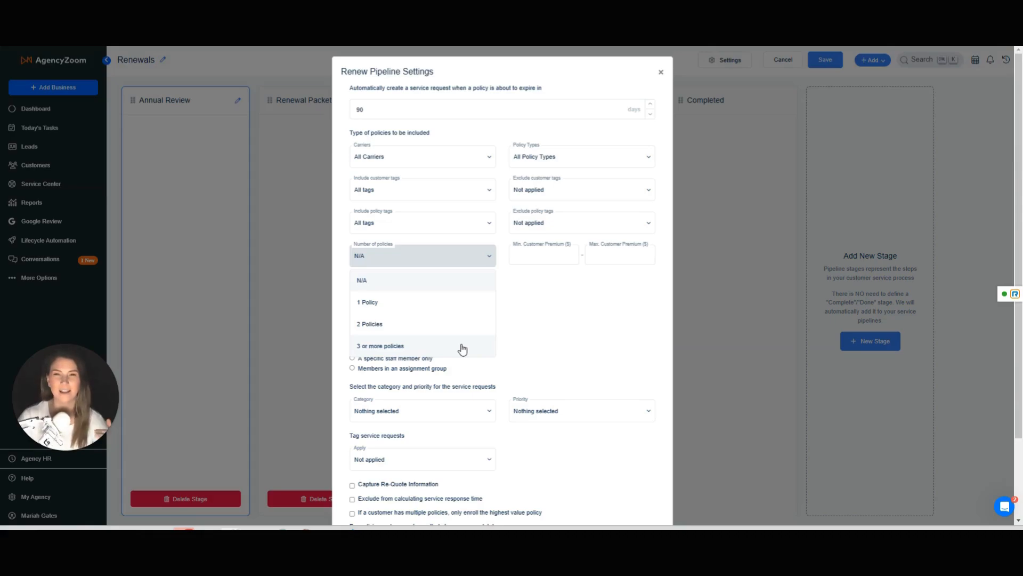
click(550, 301)
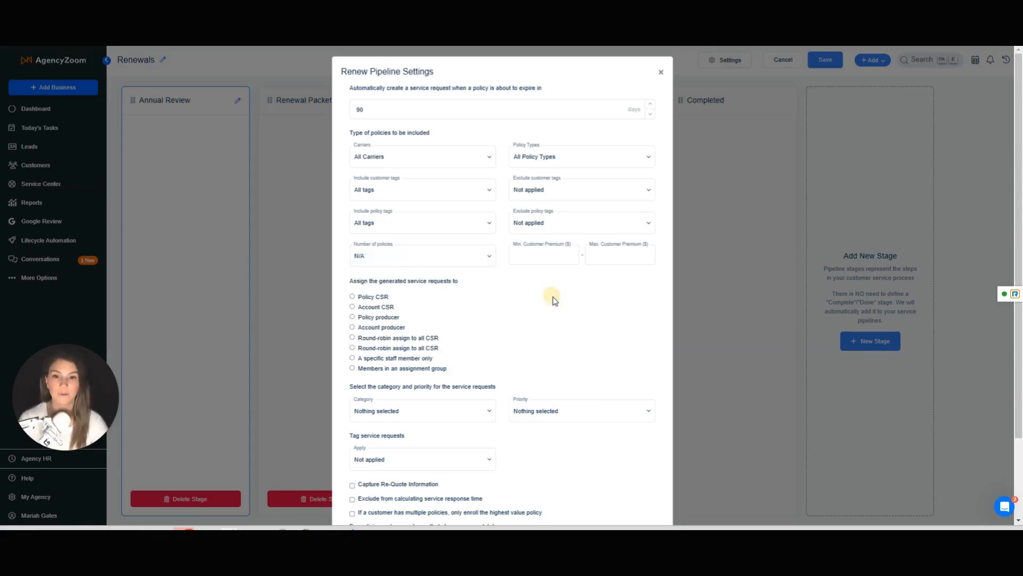
click(540, 257)
click(612, 257)
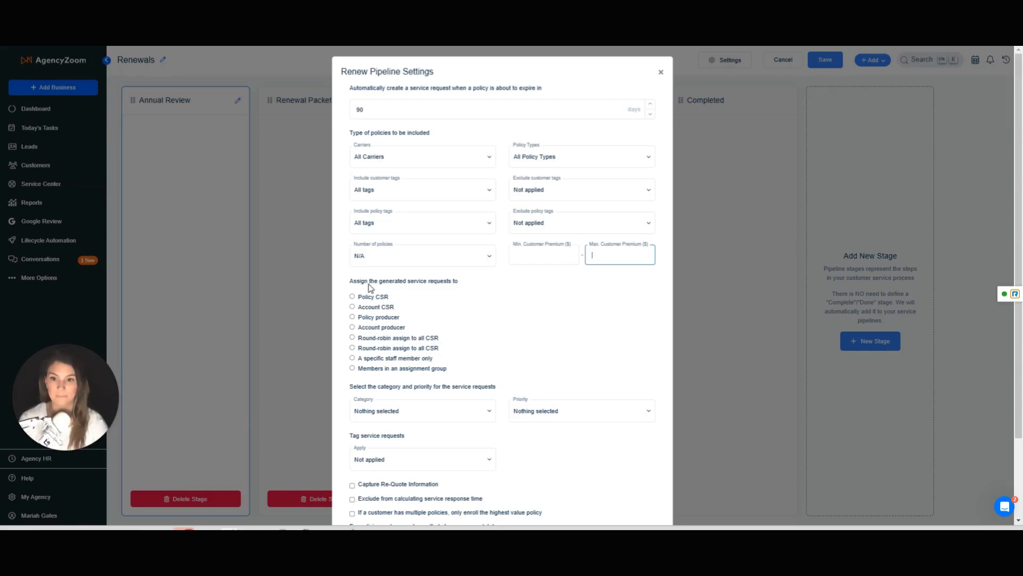
Step: Review the assignment options for the generated service requests, including the CSR and producer choices
click(395, 282)
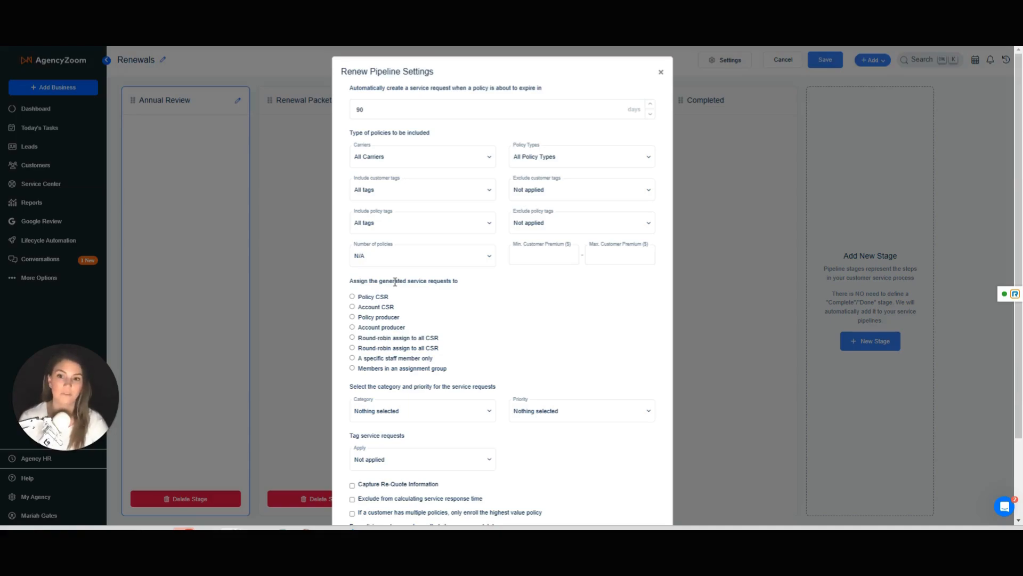
click(380, 306)
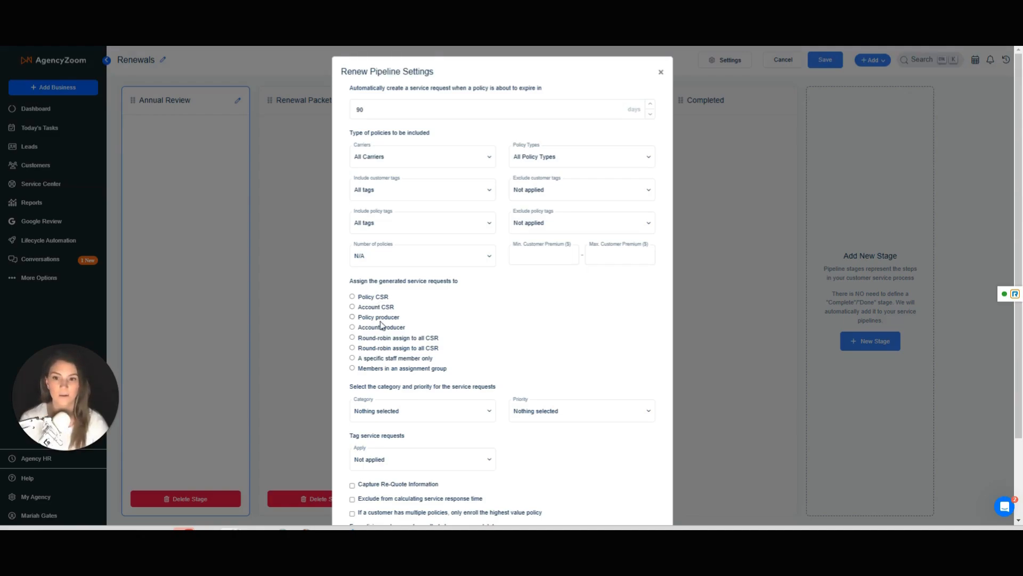
click(381, 323)
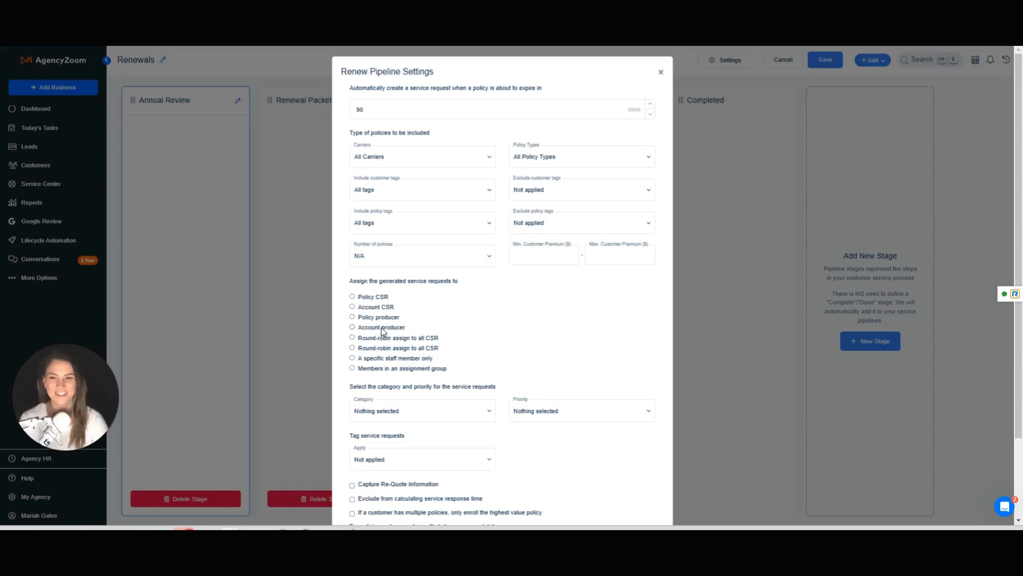
Step: Assign the generated service requests to a specific staff member only and choose that staff member
click(382, 328)
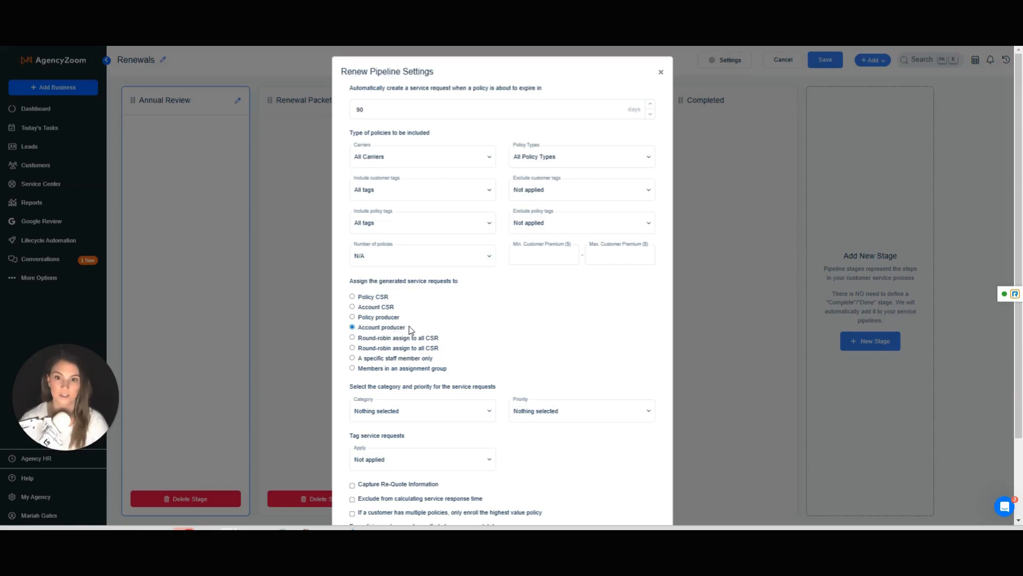
click(391, 359)
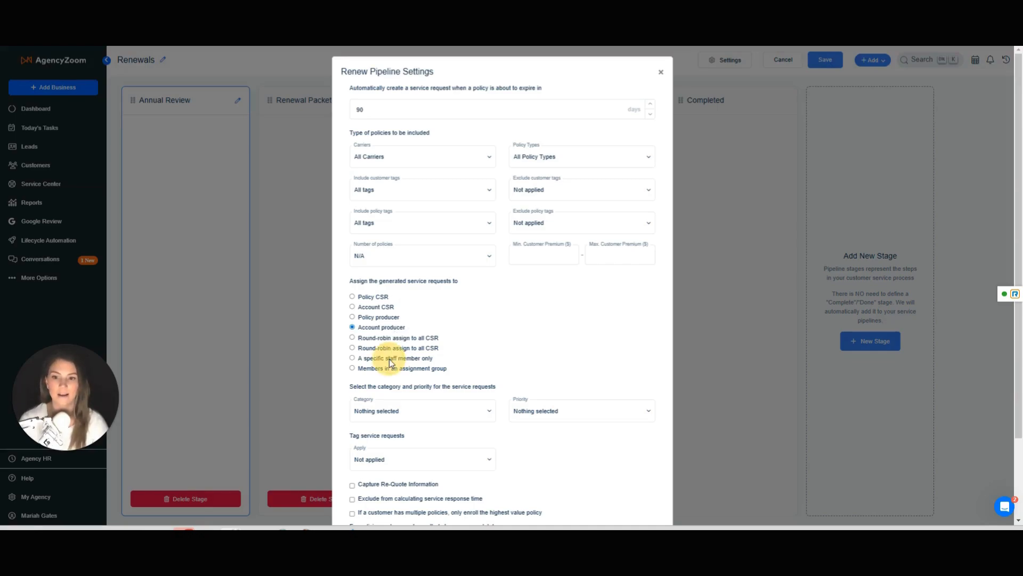
click(384, 382)
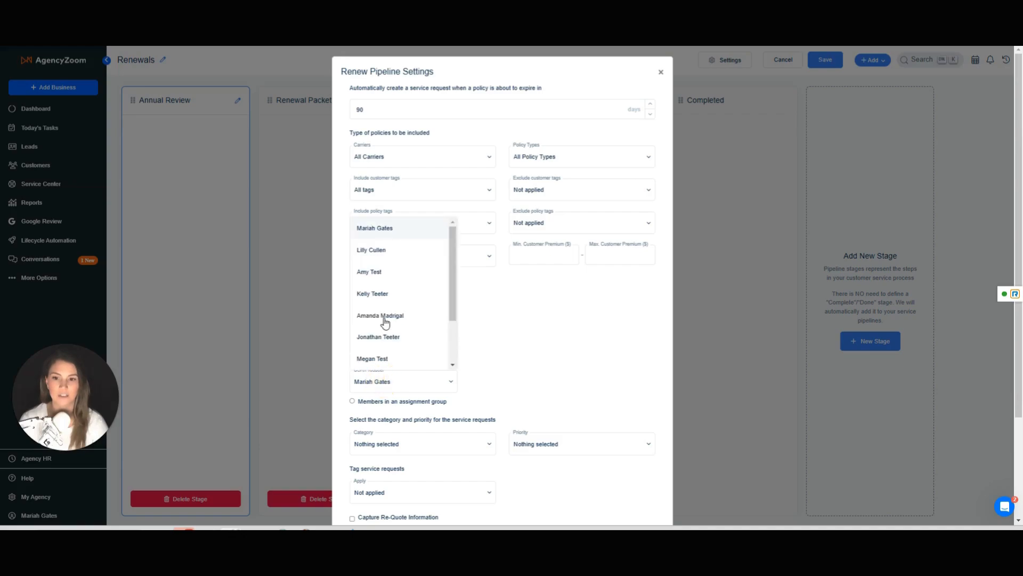
click(384, 292)
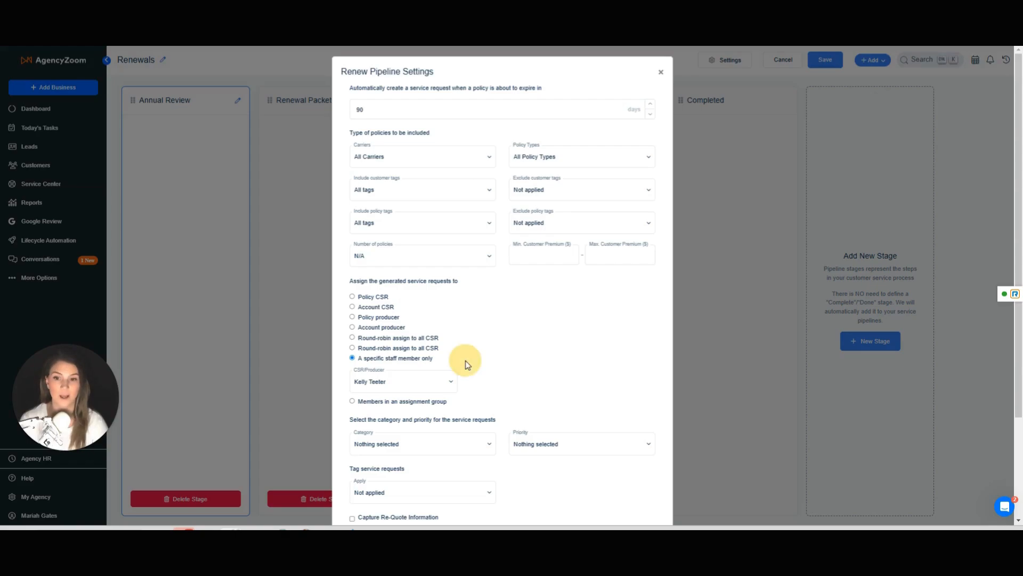
Step: Set the category of the generated service requests to Comm Renewal
scroll(467, 364, down, 2)
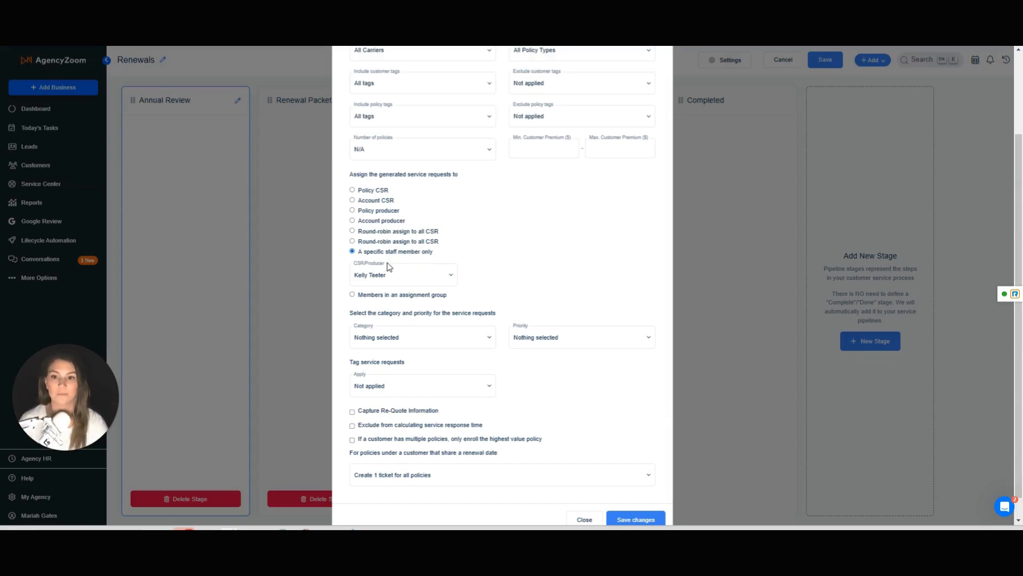
click(393, 343)
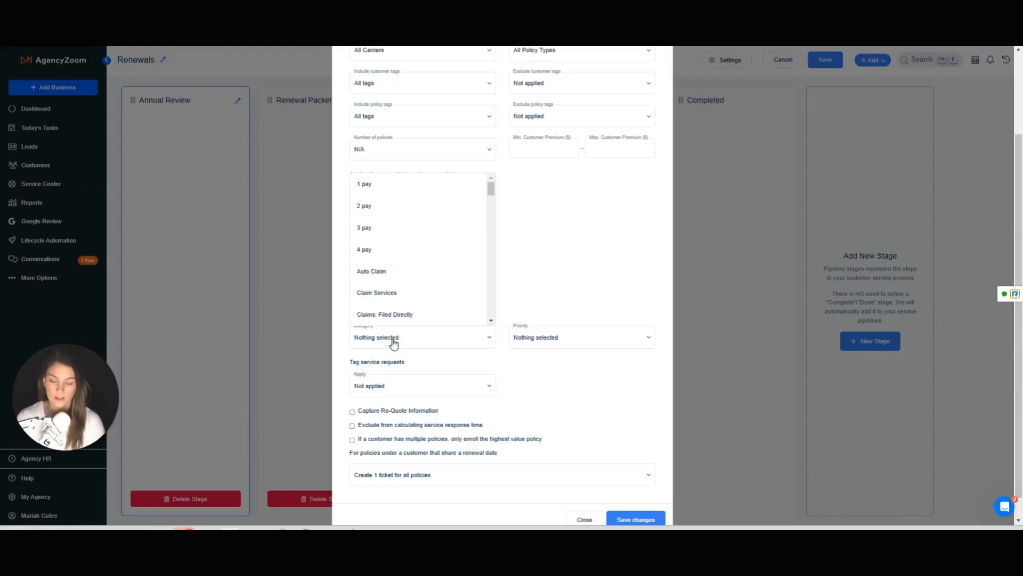
scroll(418, 275, down, 3)
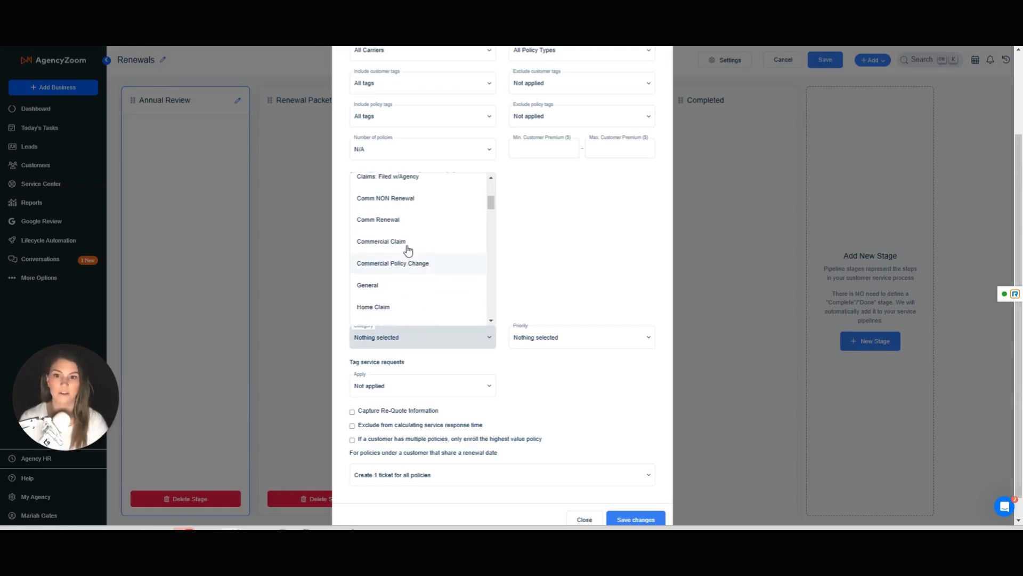
click(394, 220)
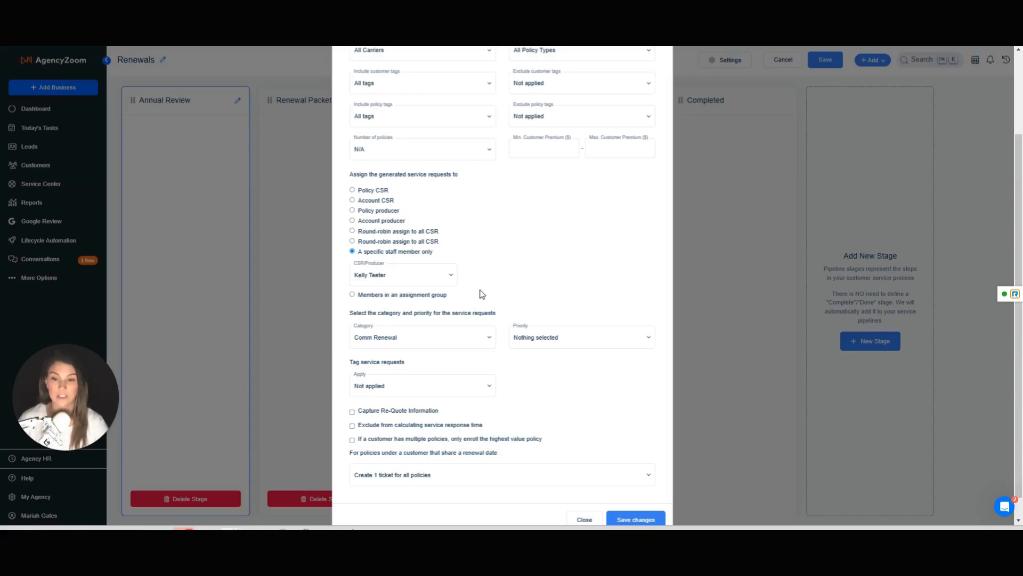
Step: Examine the priority choices for the service requests and leave the priority unset
click(549, 344)
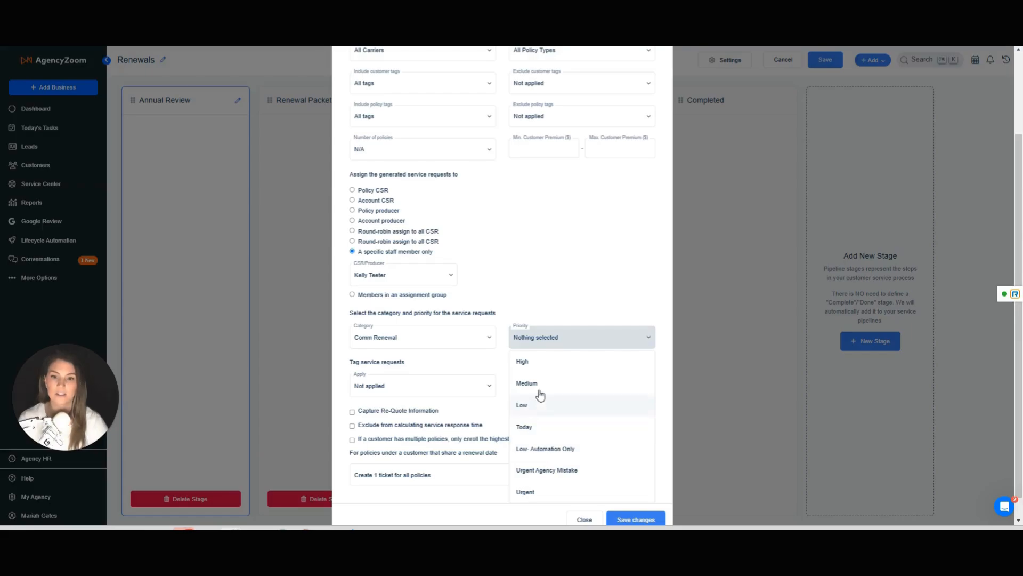
click(535, 296)
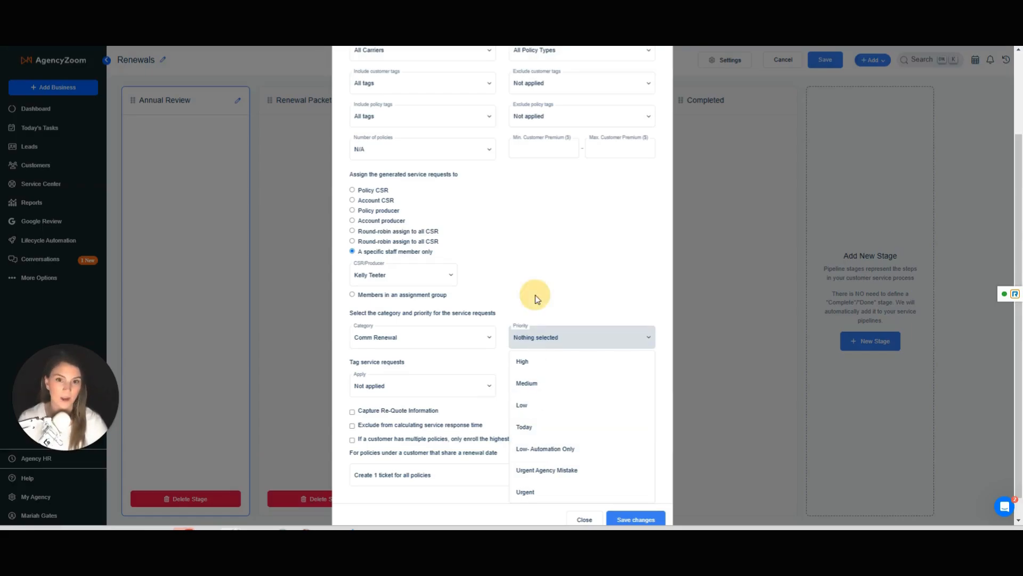
click(364, 364)
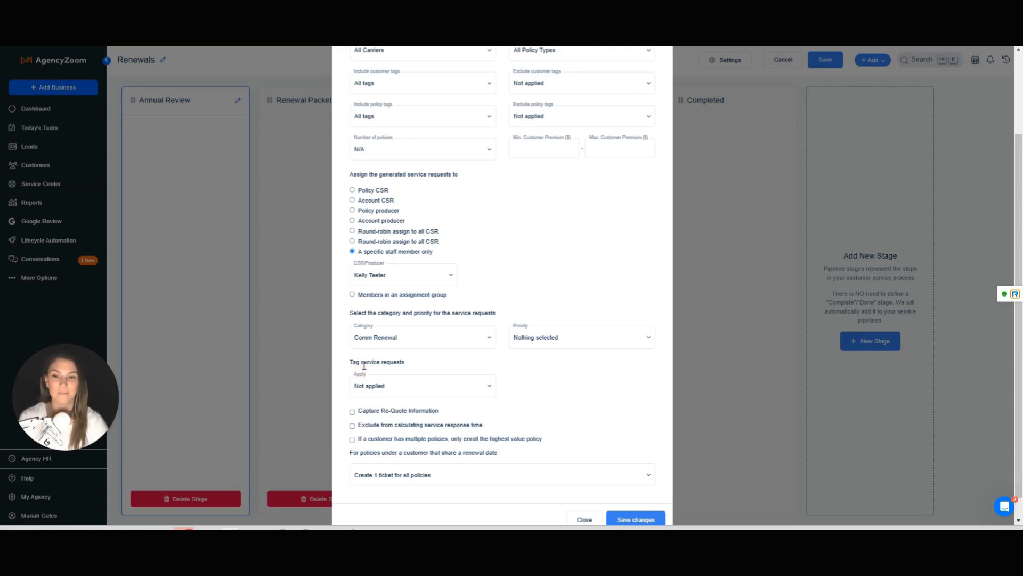
Step: Apply both customer tags and policy tags to the service requests and enable Capture Re-Quote Information
click(400, 389)
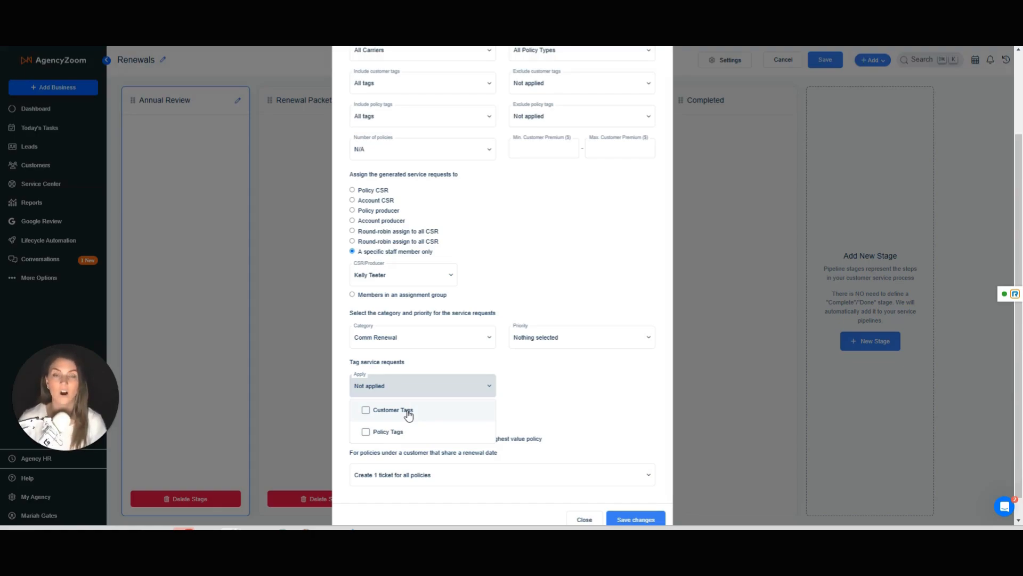
click(408, 414)
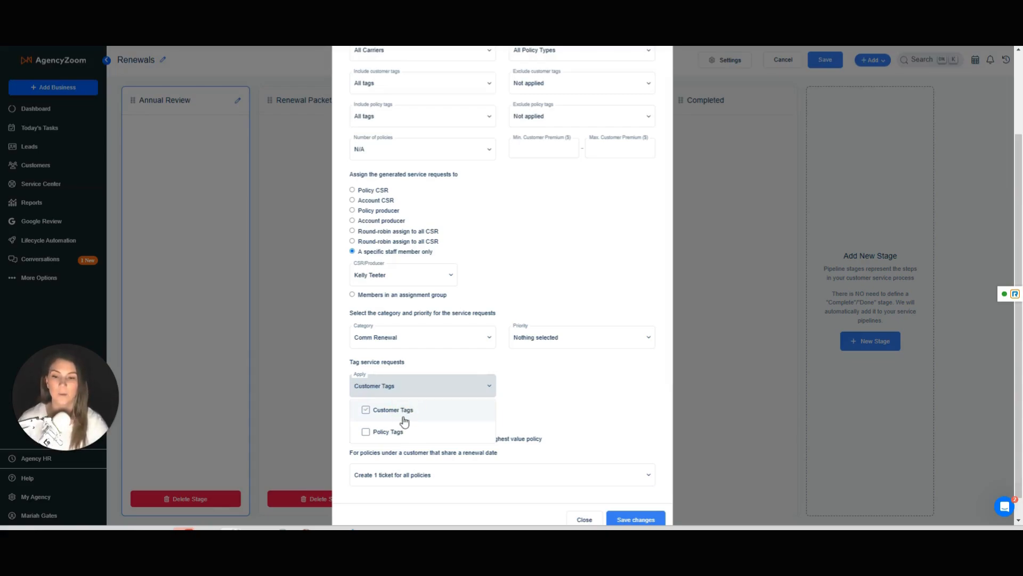
click(389, 434)
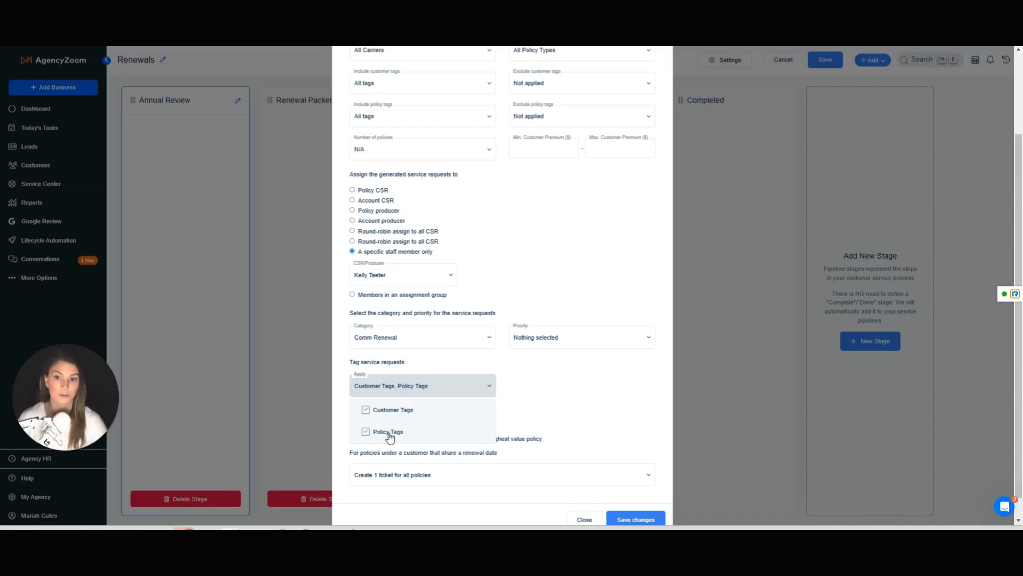
click(526, 393)
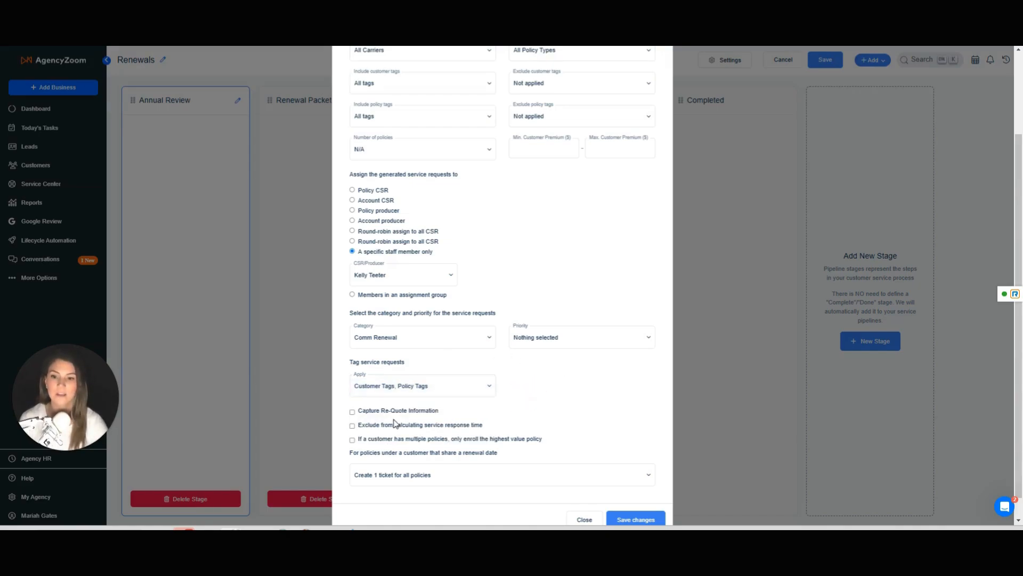
click(396, 415)
Step: Try the option that excludes the service requests from calculating service response time, and switch it back off
scroll(460, 415, down, 1)
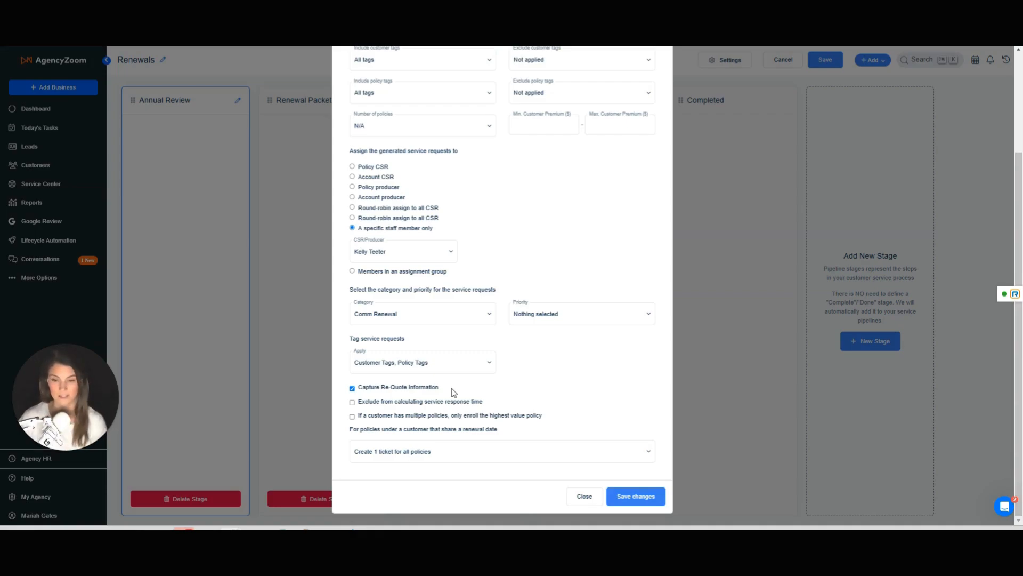
click(404, 405)
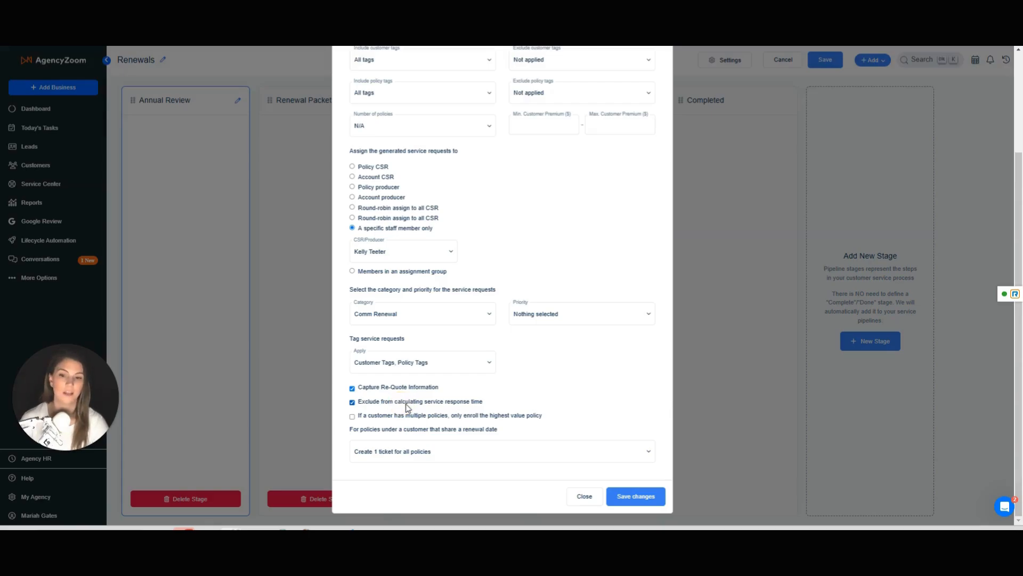
click(406, 407)
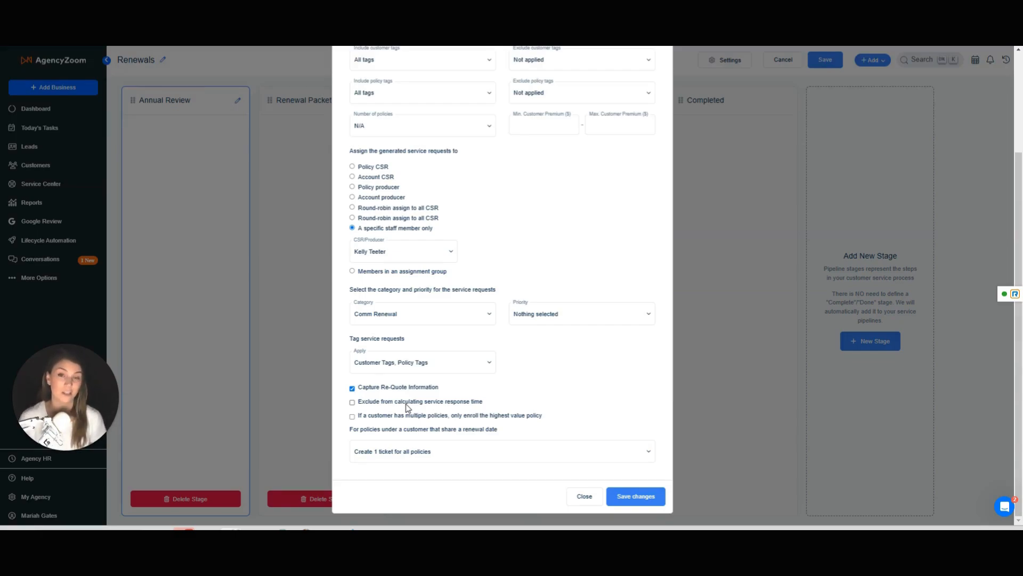
click(353, 403)
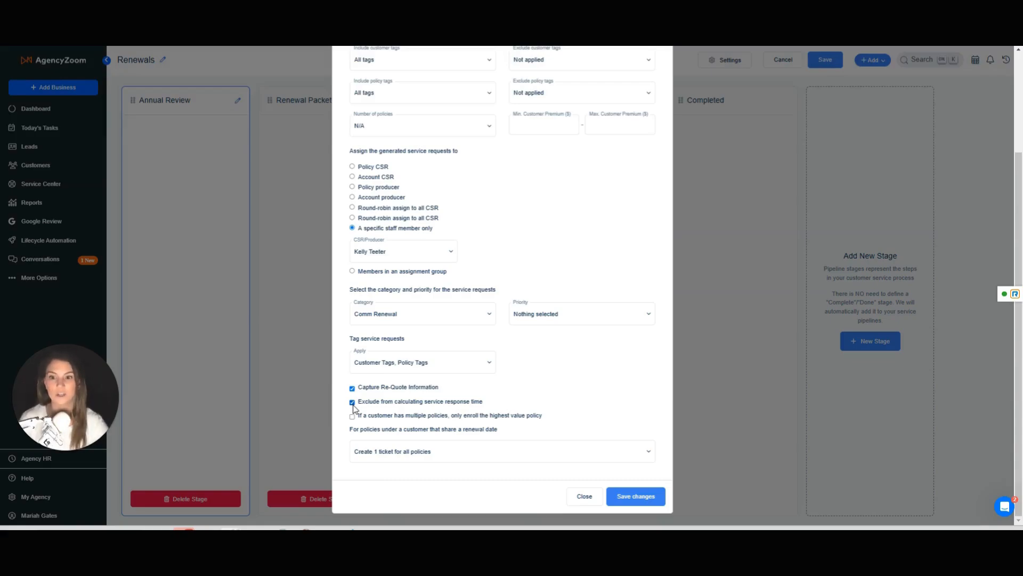
click(443, 401)
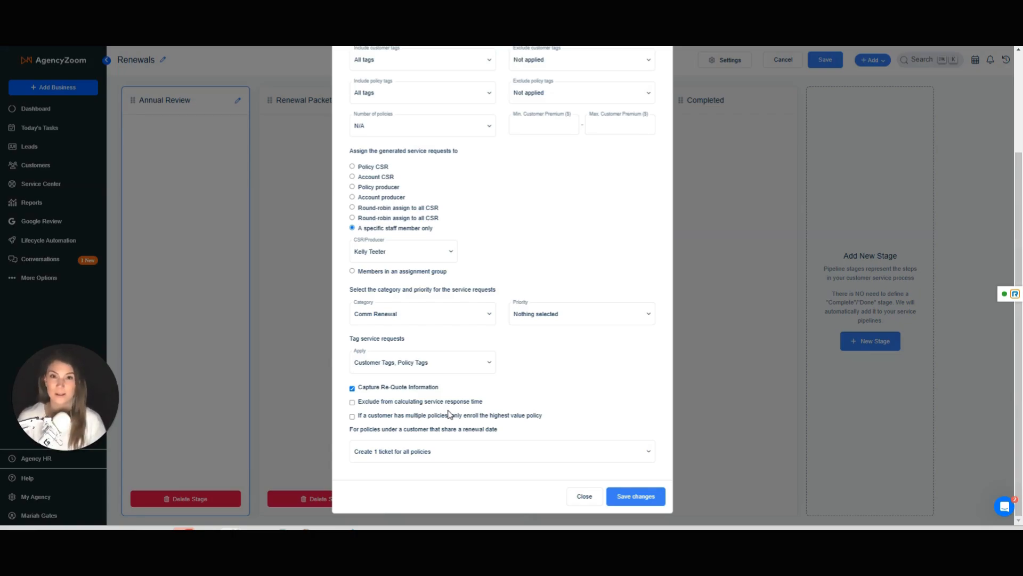
Step: Try enrolling only the highest value policy for customers with multiple policies, and switch the option back off
click(392, 415)
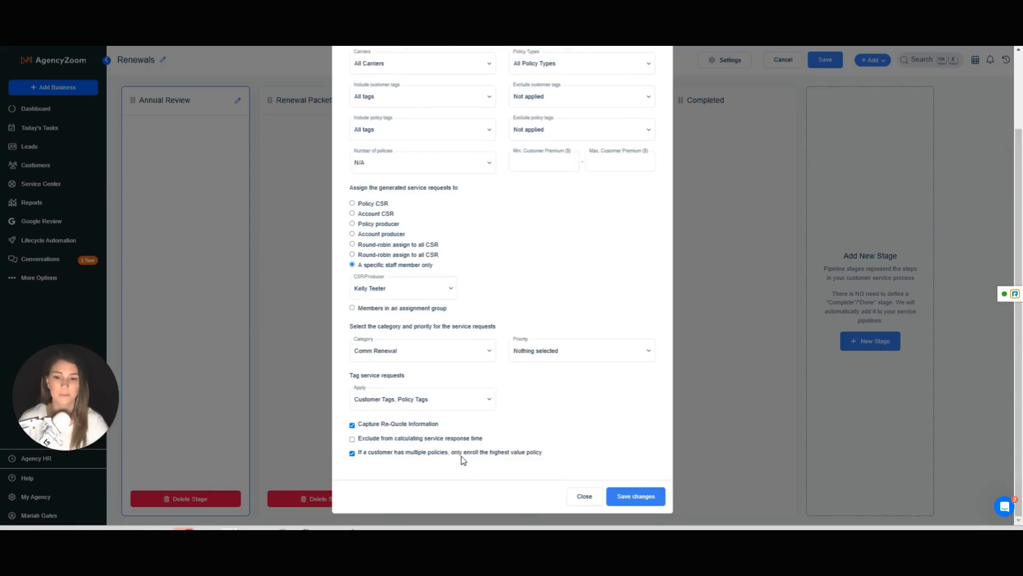
drag(458, 457, 549, 454)
click(549, 455)
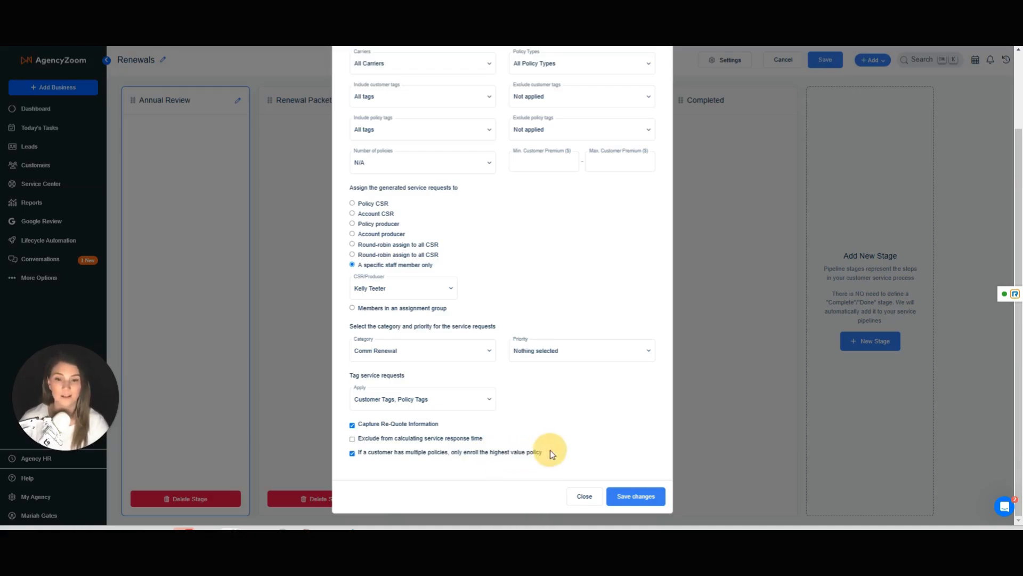
click(352, 453)
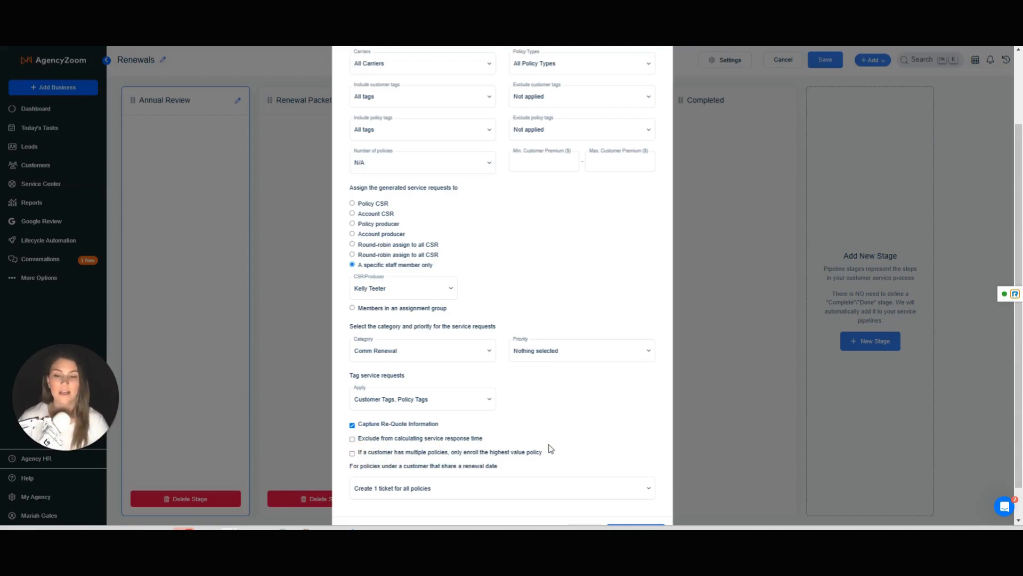
Step: Set policies under a customer that share a renewal date to create 1 ticket for each policy
scroll(526, 408, down, 1)
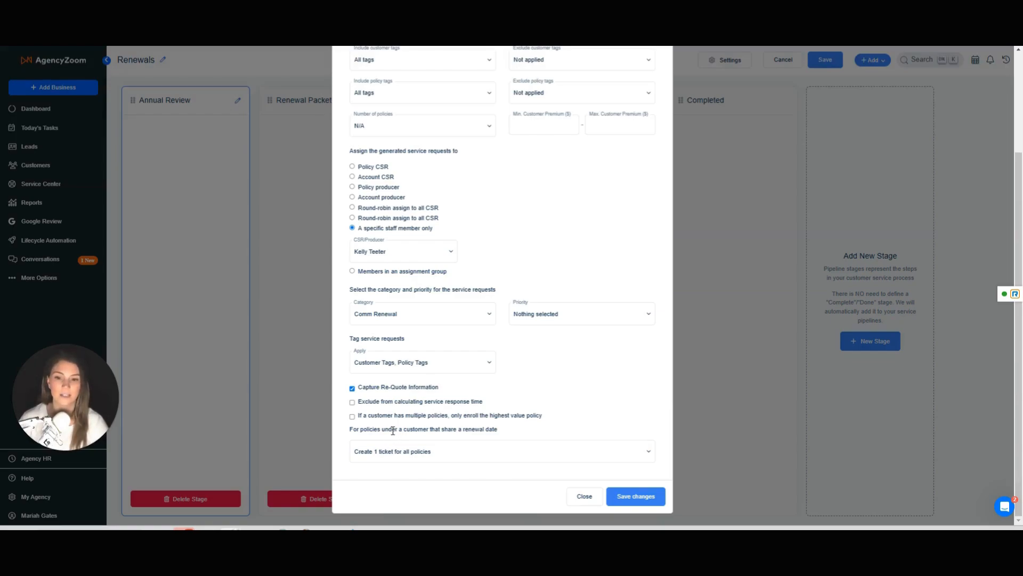
click(392, 452)
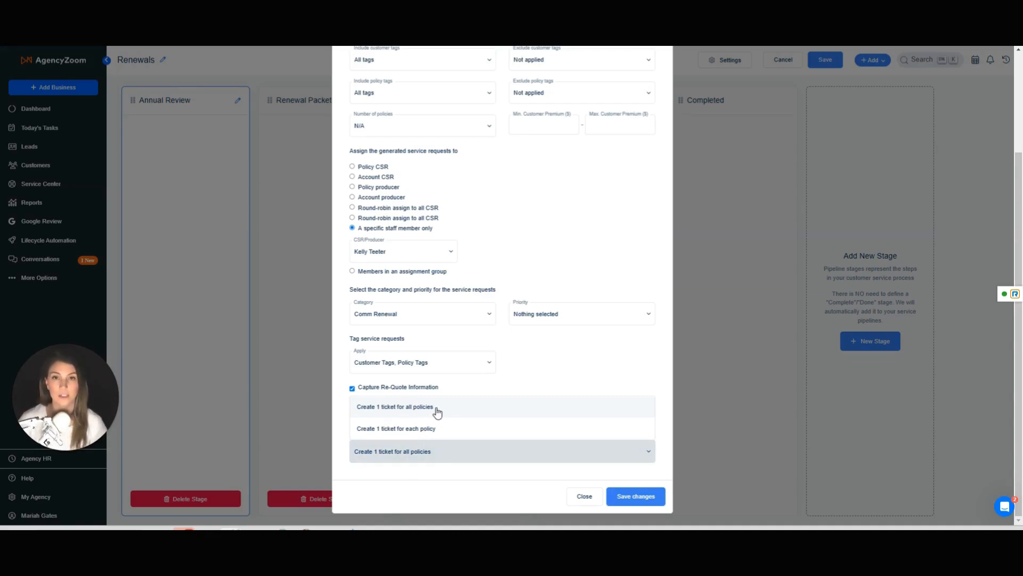
click(427, 429)
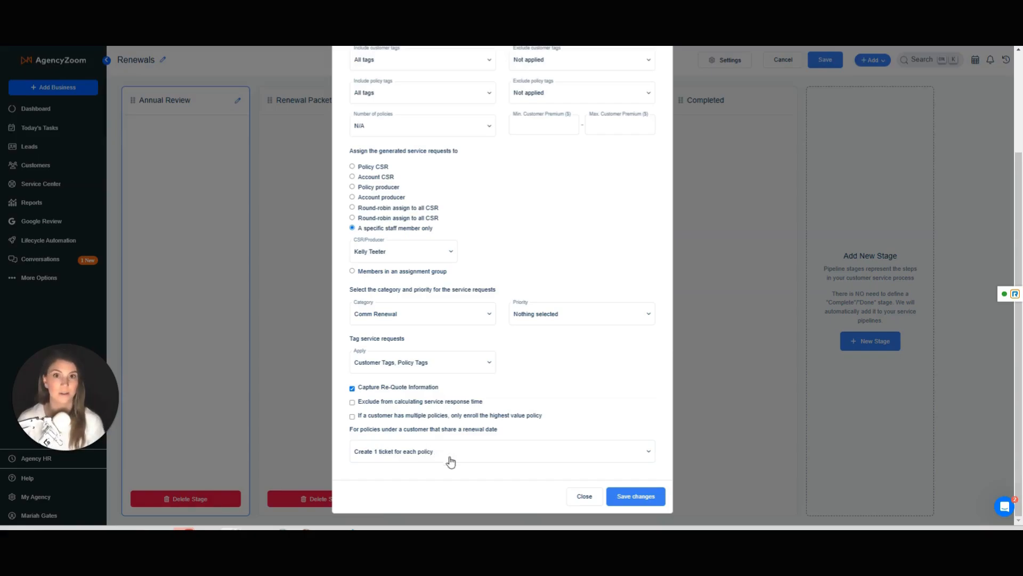
click(449, 458)
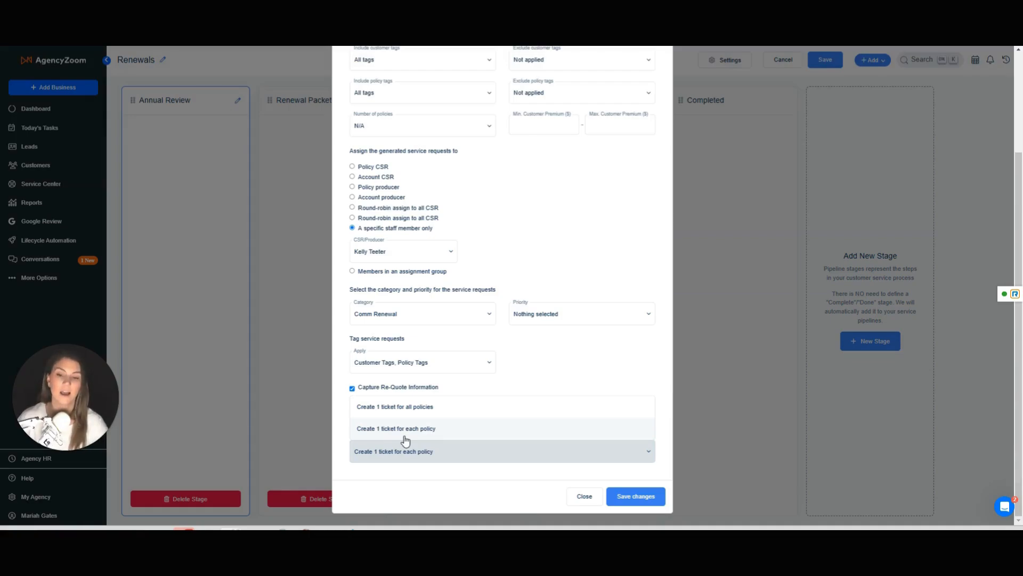
click(481, 487)
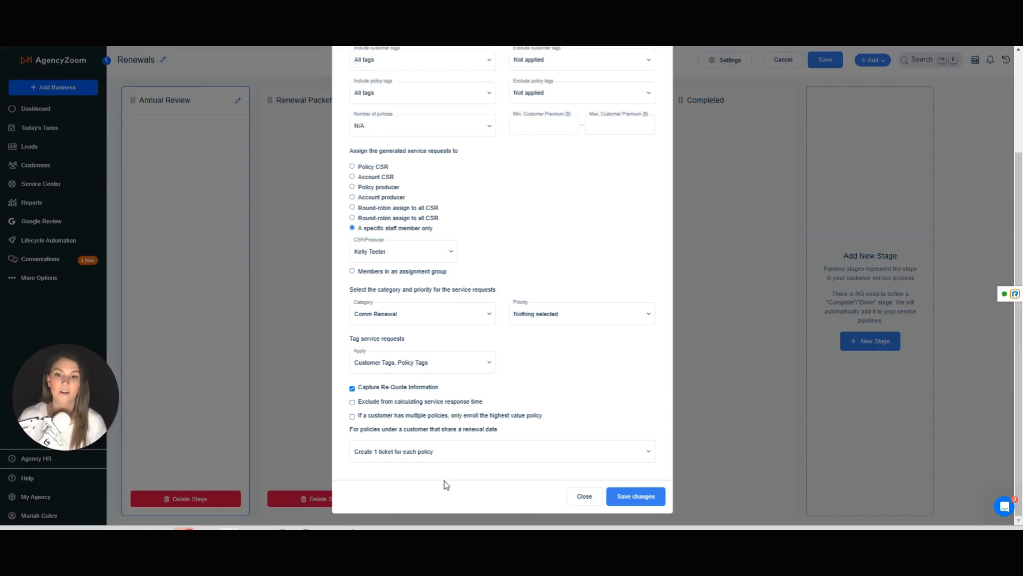
Step: Set the service request priority to Medium and submit the pipeline settings for saving
scroll(447, 484, up, 3)
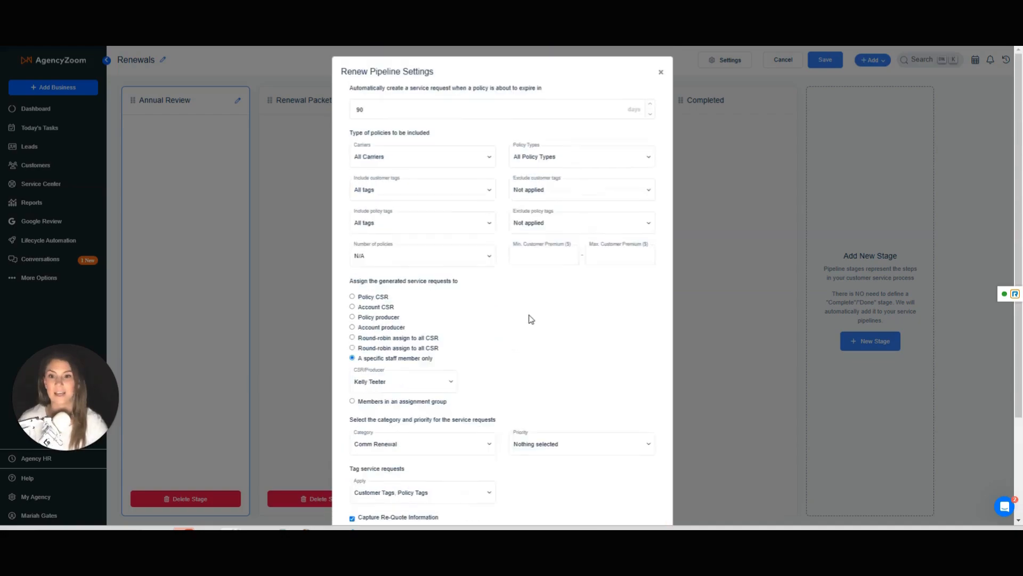
scroll(588, 355, down, 3)
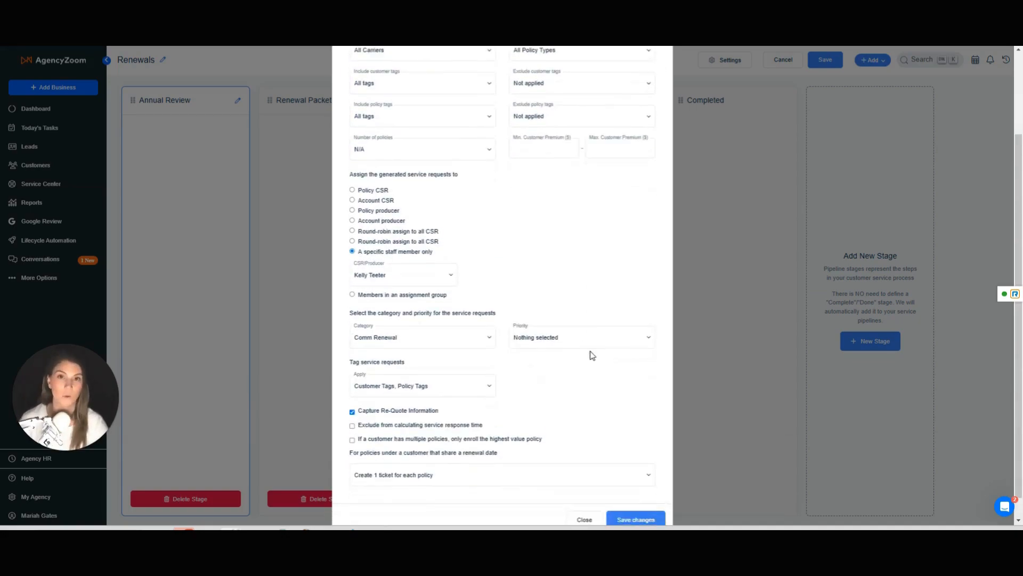
scroll(592, 371, down, 1)
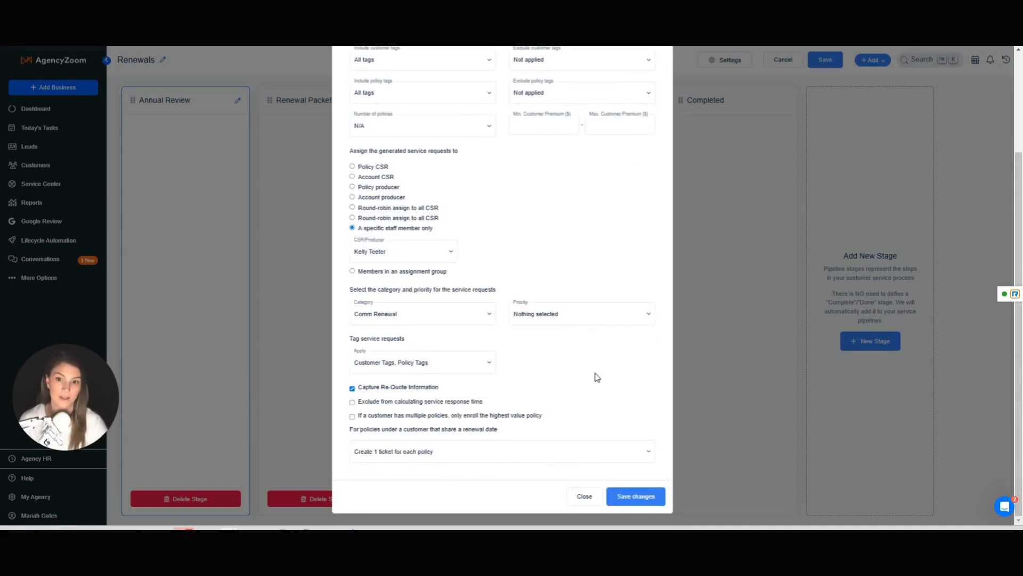
click(644, 497)
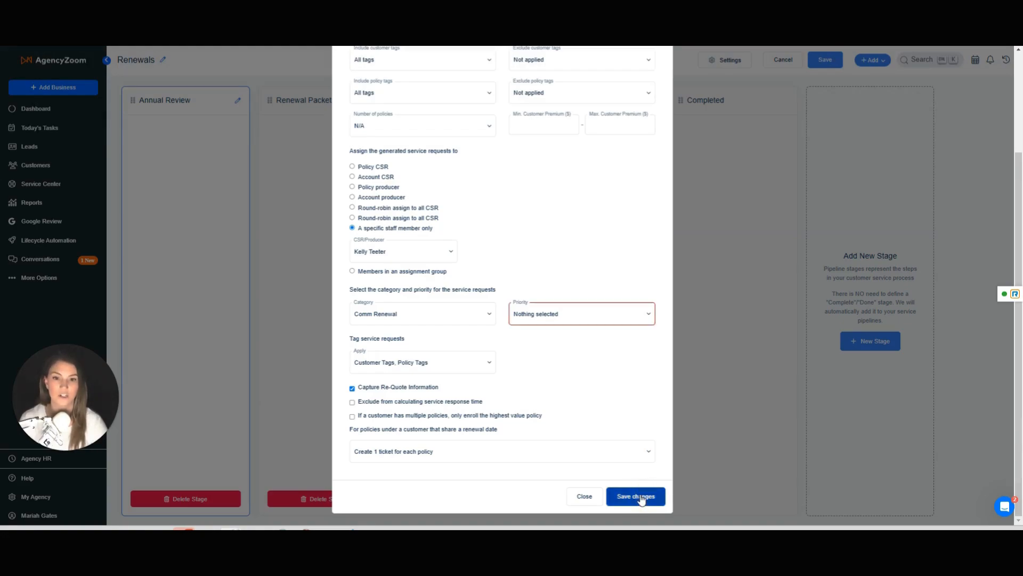
click(606, 320)
click(567, 362)
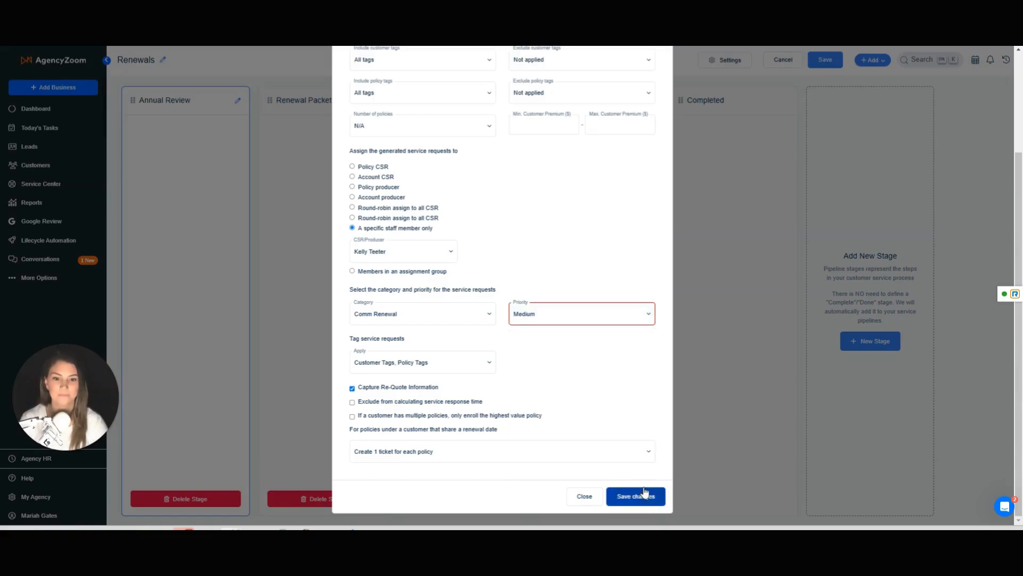
click(643, 488)
click(645, 495)
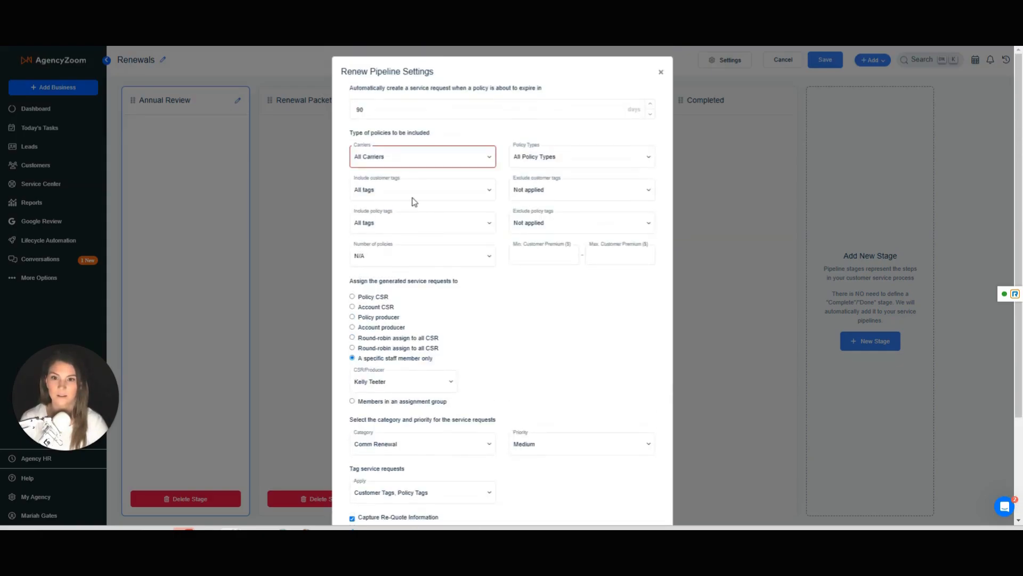
Step: Set the included policies to all carriers and save the renewal pipeline settings
click(450, 160)
click(394, 206)
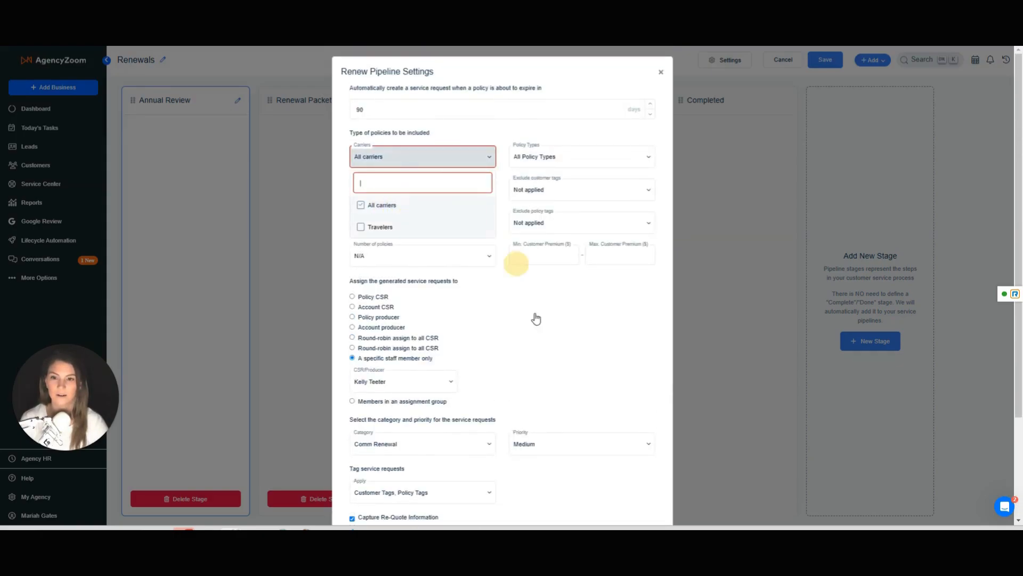
click(543, 335)
scroll(560, 368, down, 3)
click(635, 497)
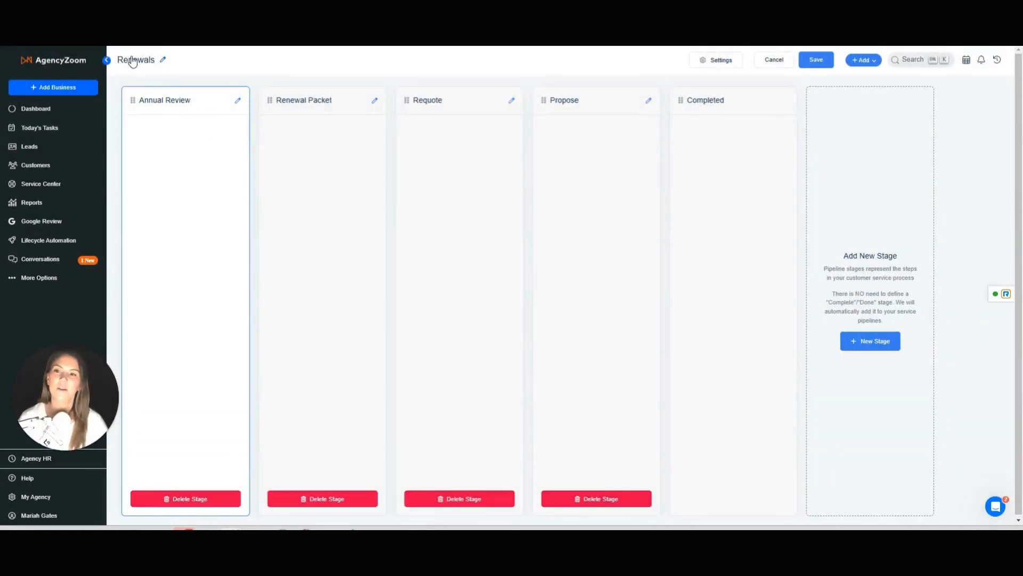
Step: Rename the renewal pipeline as "Comm Renewals"
click(163, 60)
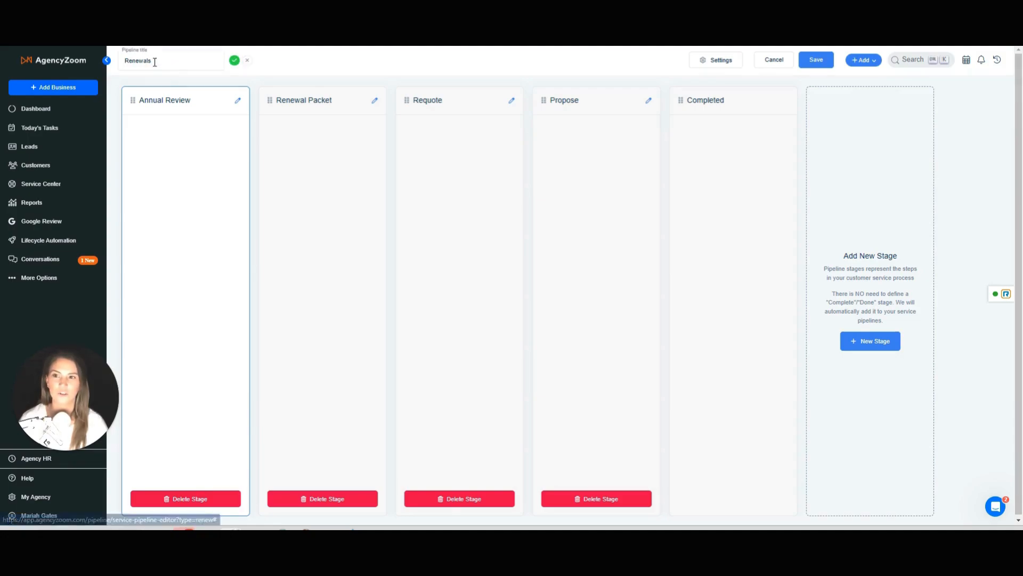
click(123, 61)
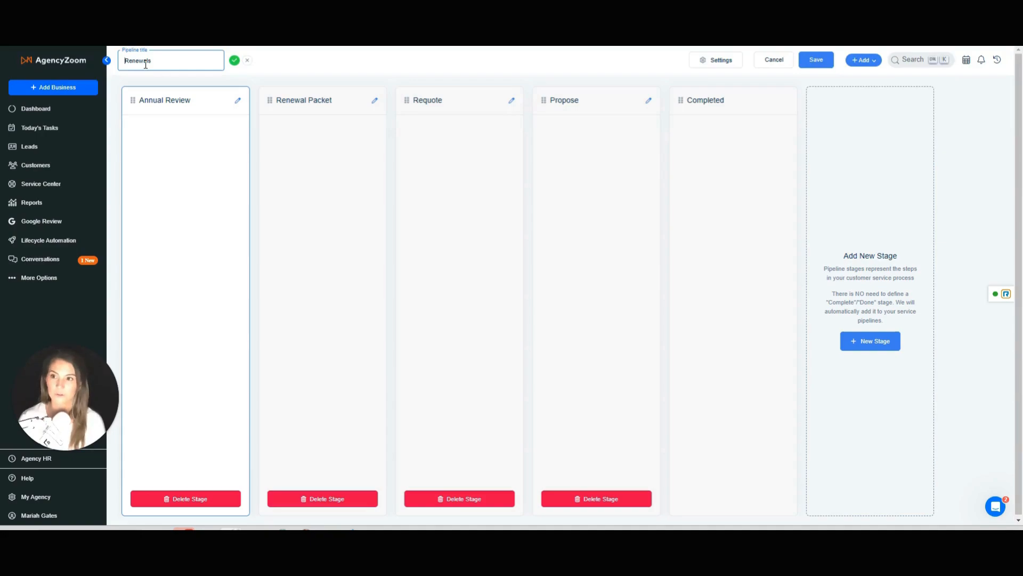
text(om)
key(BackSpace)
key(BackSpace)
text(C)
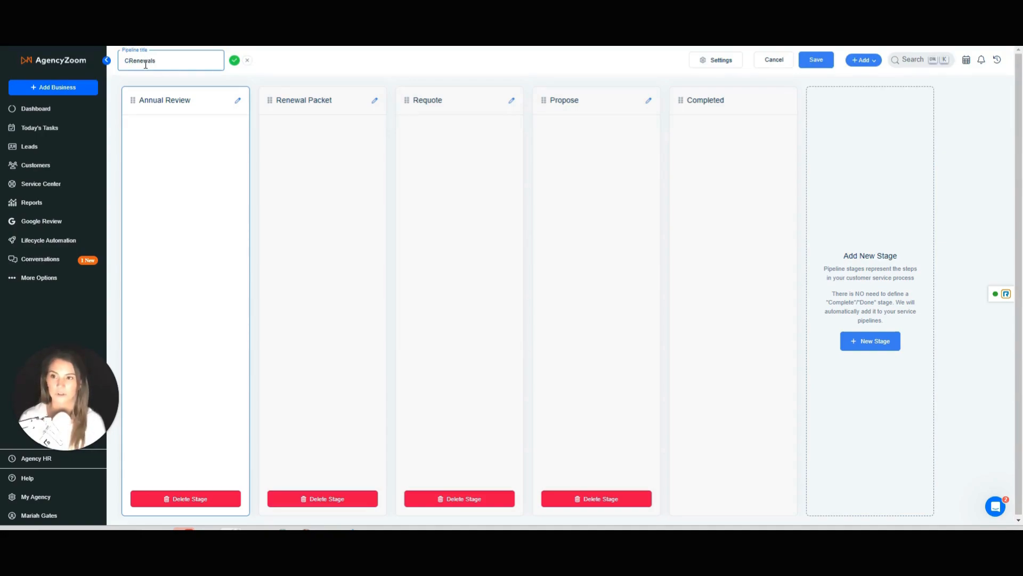
text(omm)
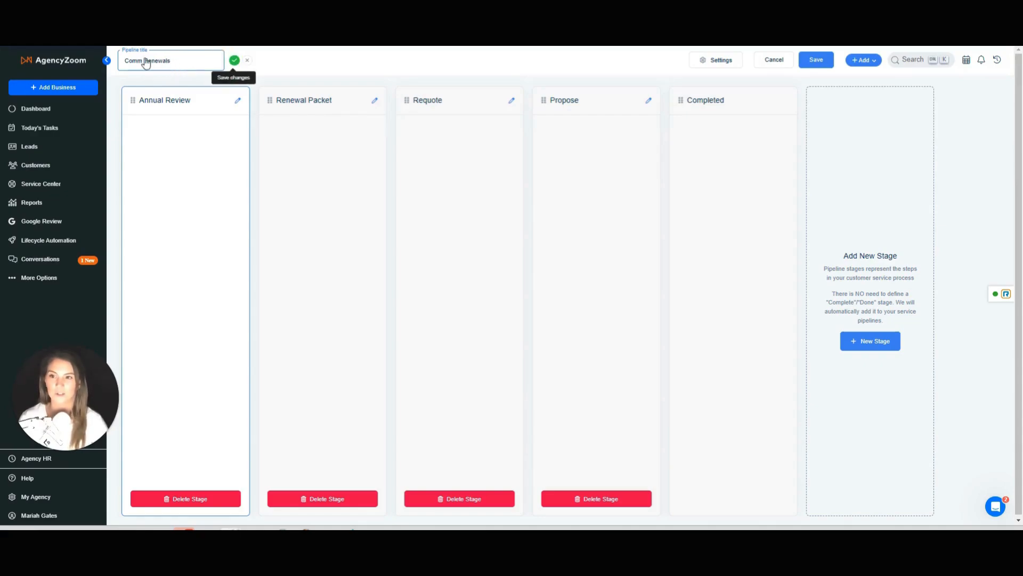
key(Return)
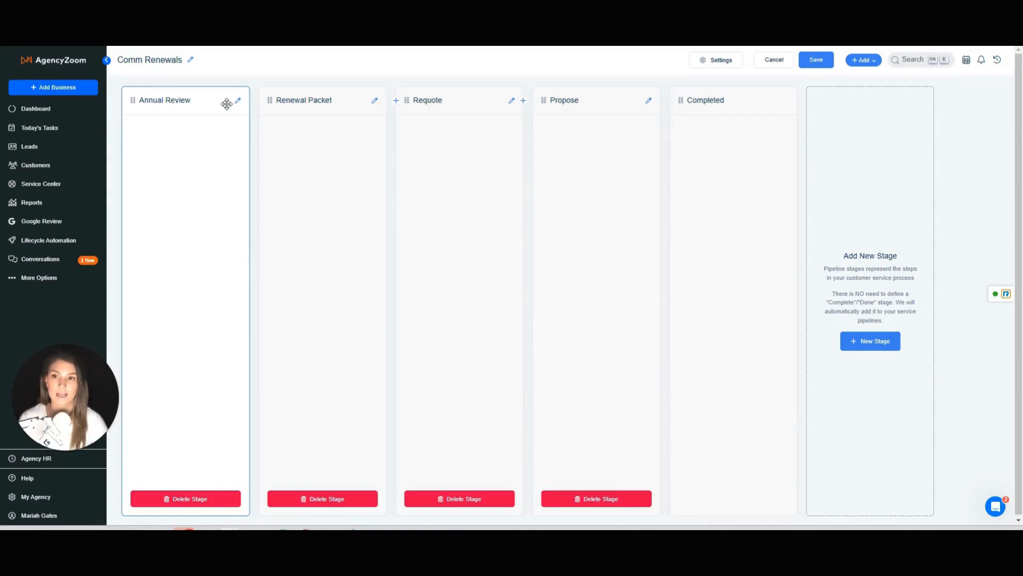
Step: Rename the Annual Review stage as "90 Days"
click(155, 103)
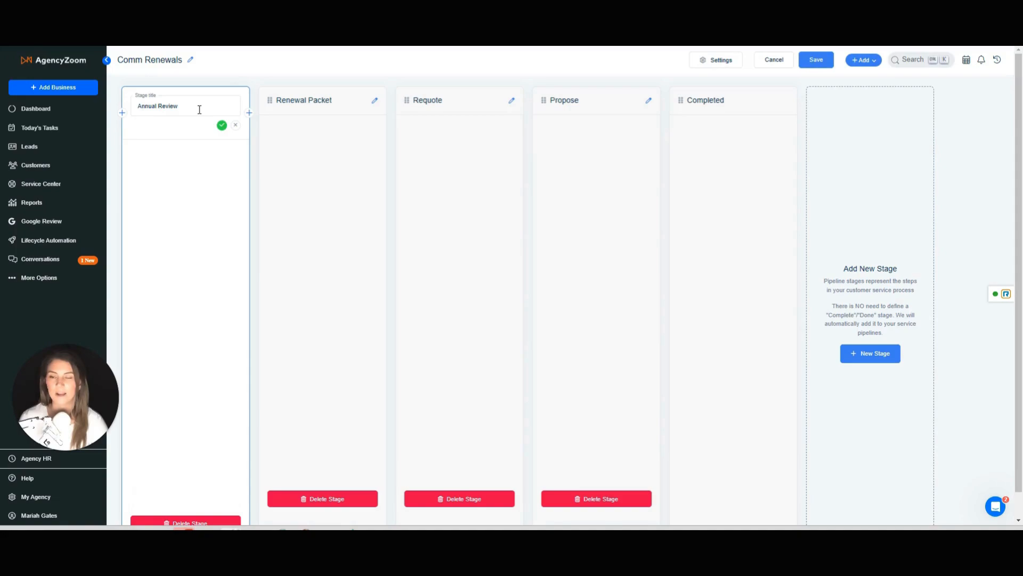
drag(200, 110, 138, 106)
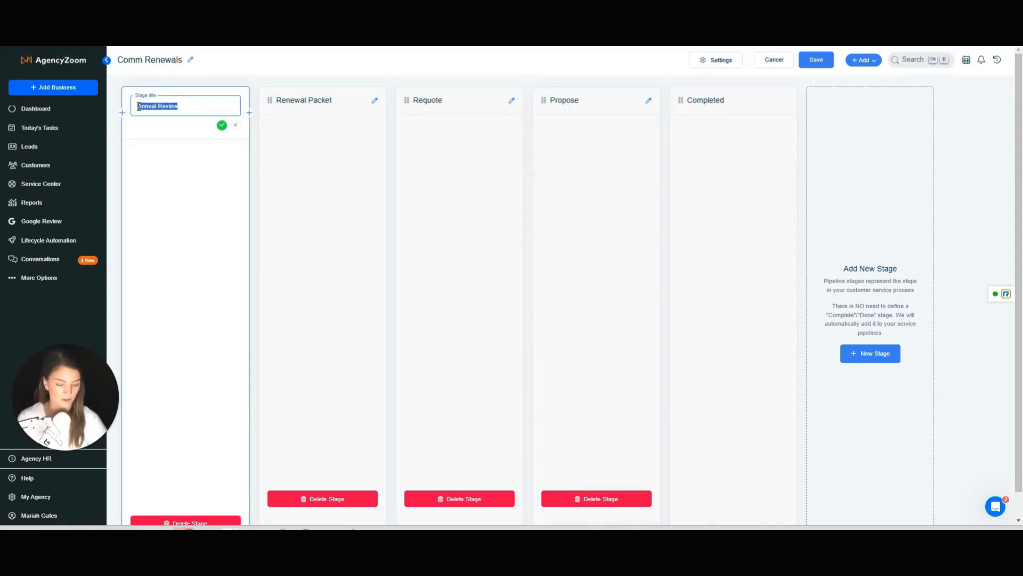
text(To)
text( Days)
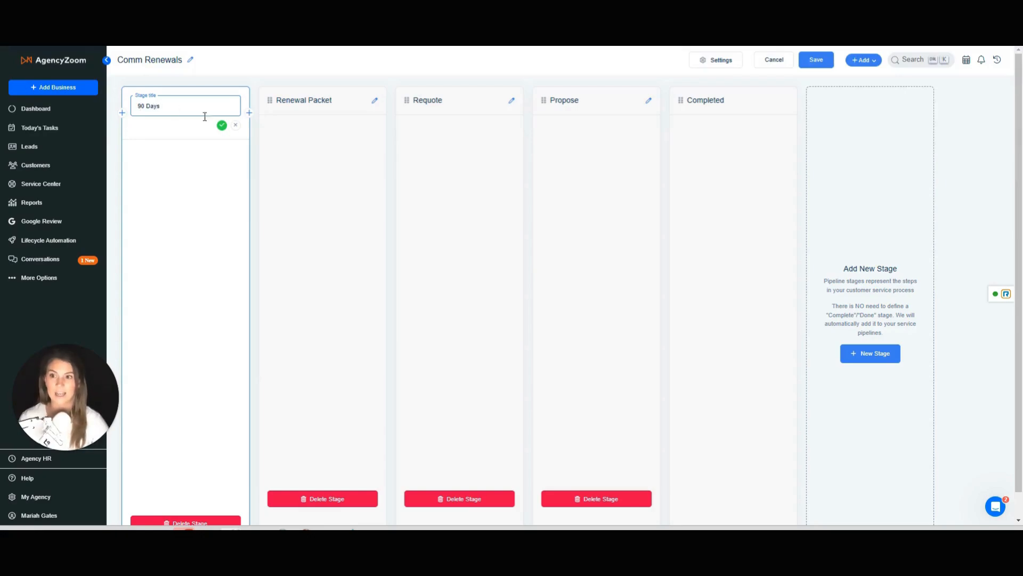
click(220, 125)
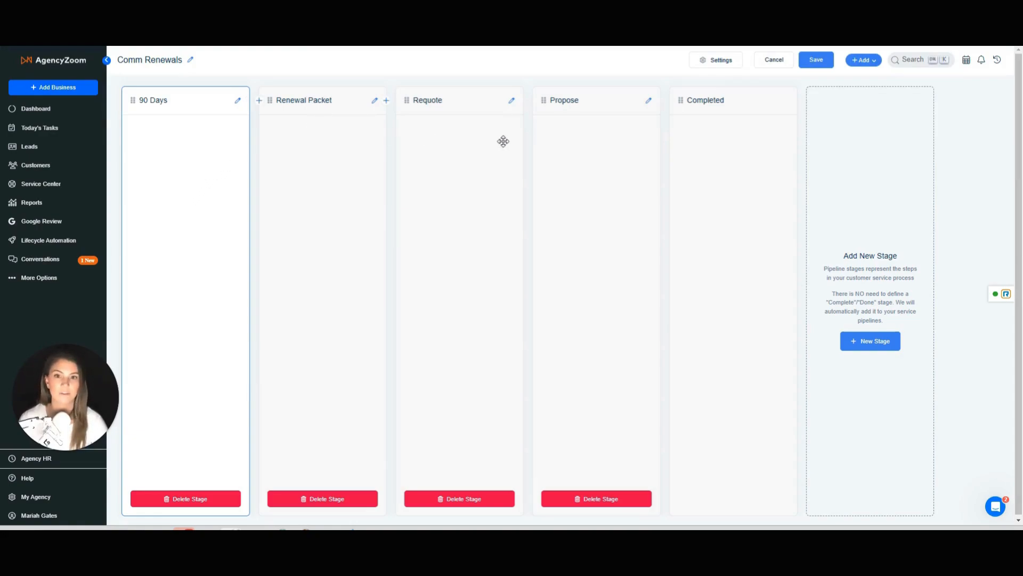
Step: Rename the Requote stage as "Requote/Non Renewals"
click(513, 101)
click(468, 108)
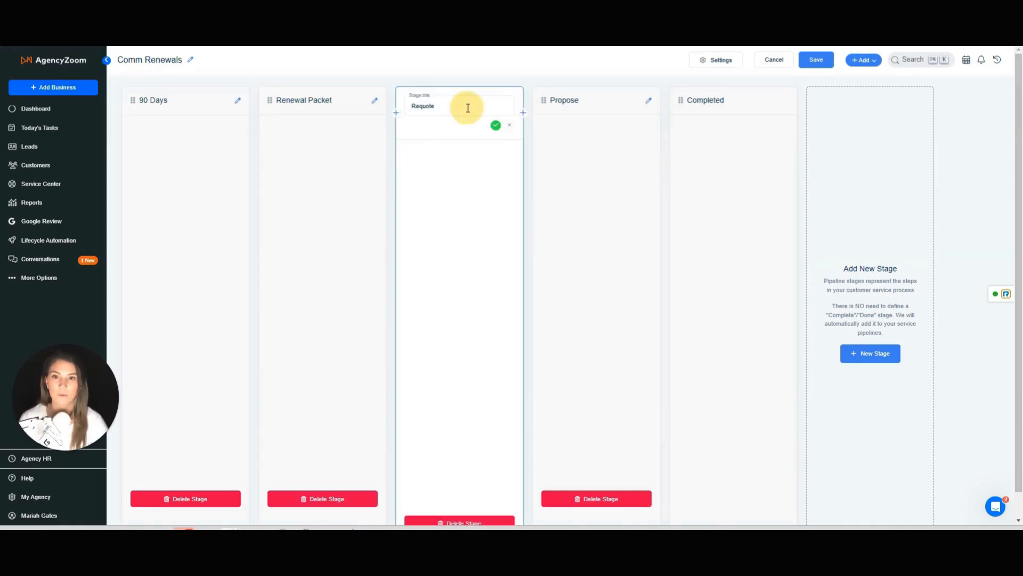
text(/)
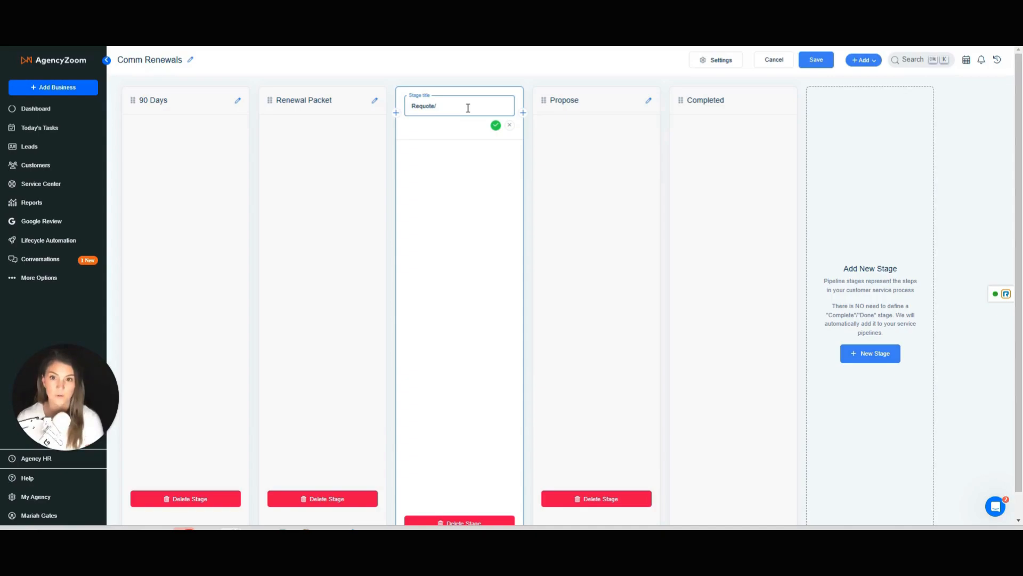
text(n)
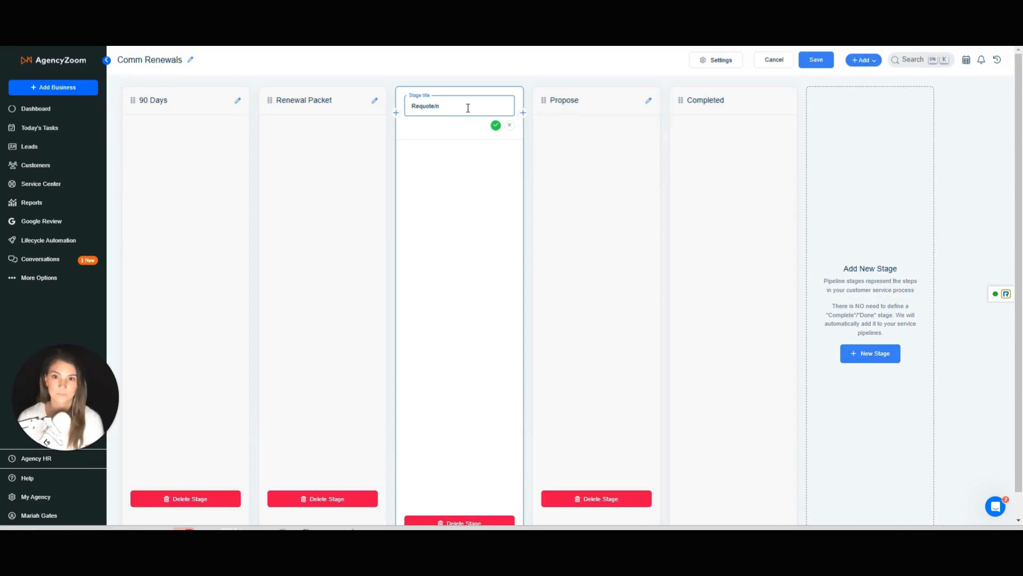
text(onRe Renewals)
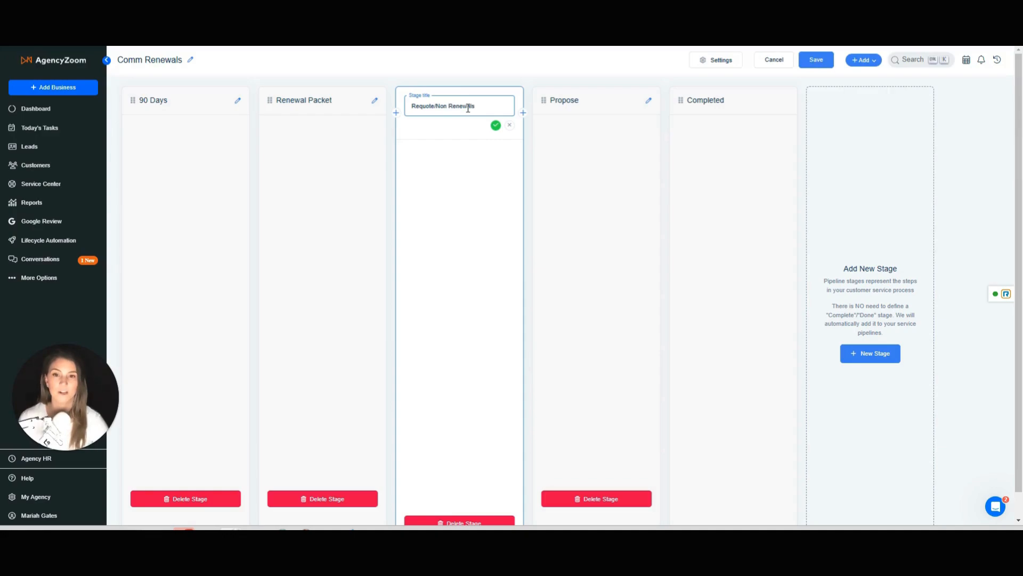
click(496, 125)
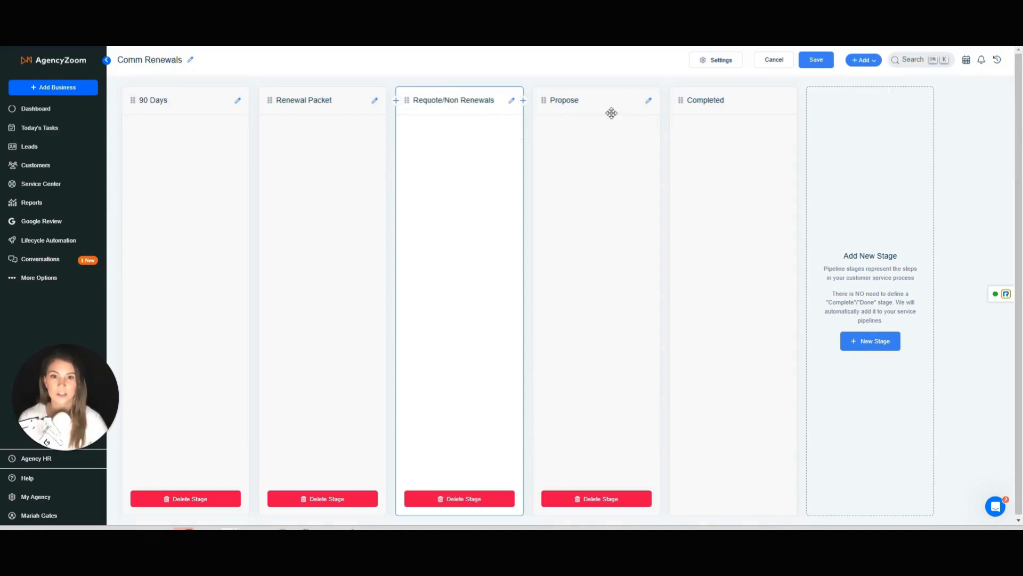
Step: Try adding an untitled stage on each side of the Requote/Non Renewals stage, and delete both
click(648, 101)
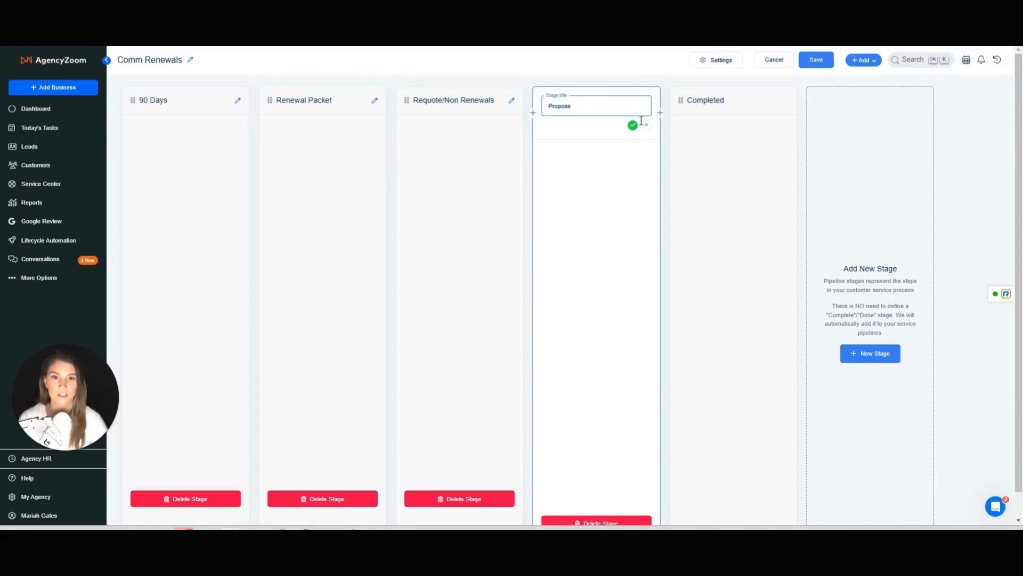
click(633, 125)
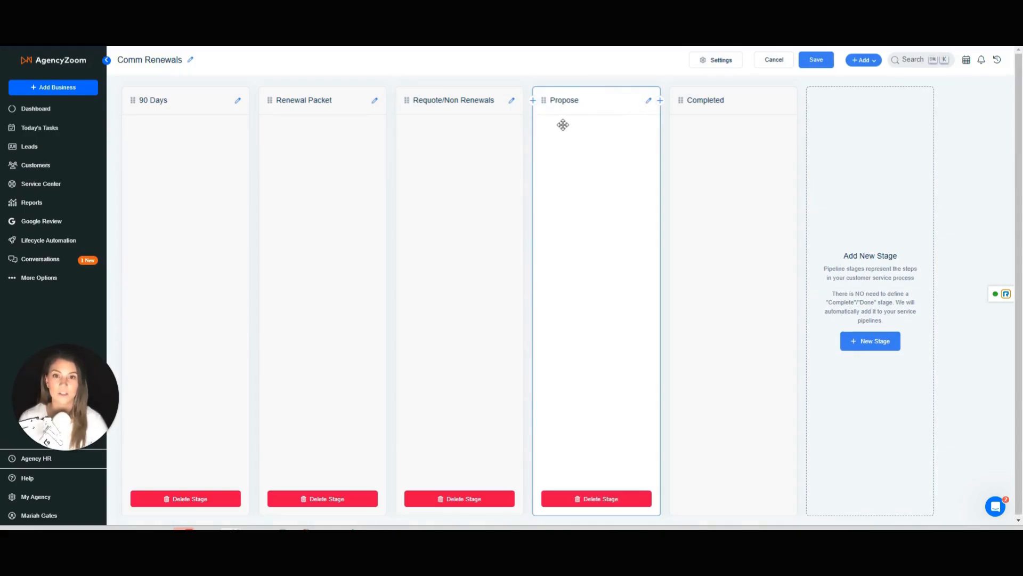
click(533, 101)
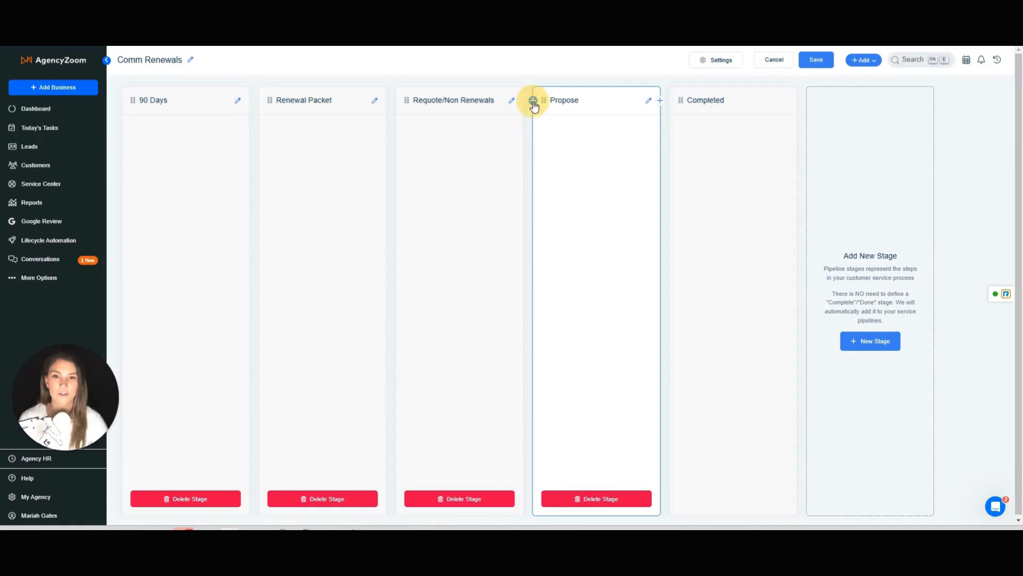
click(379, 109)
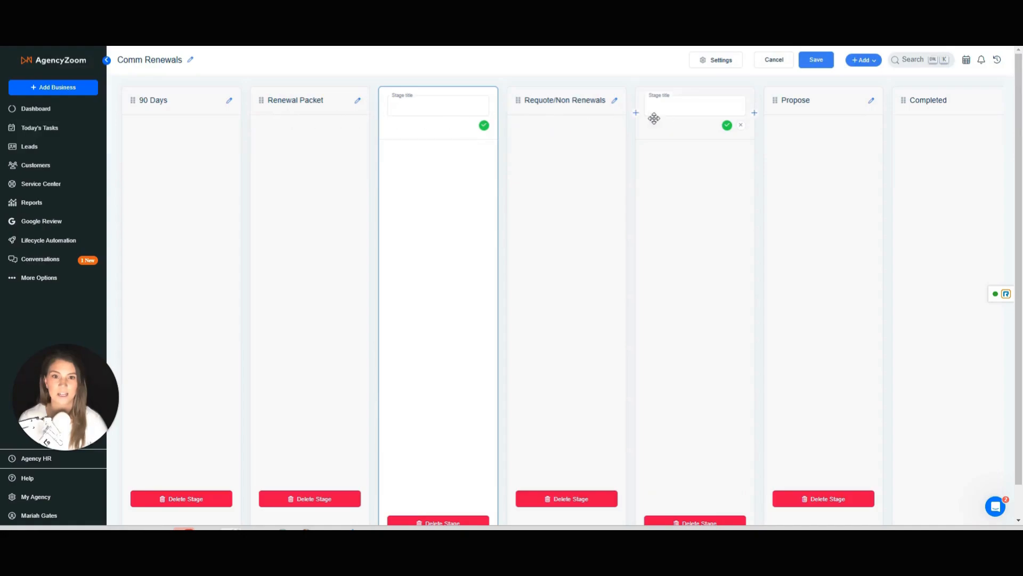
click(471, 105)
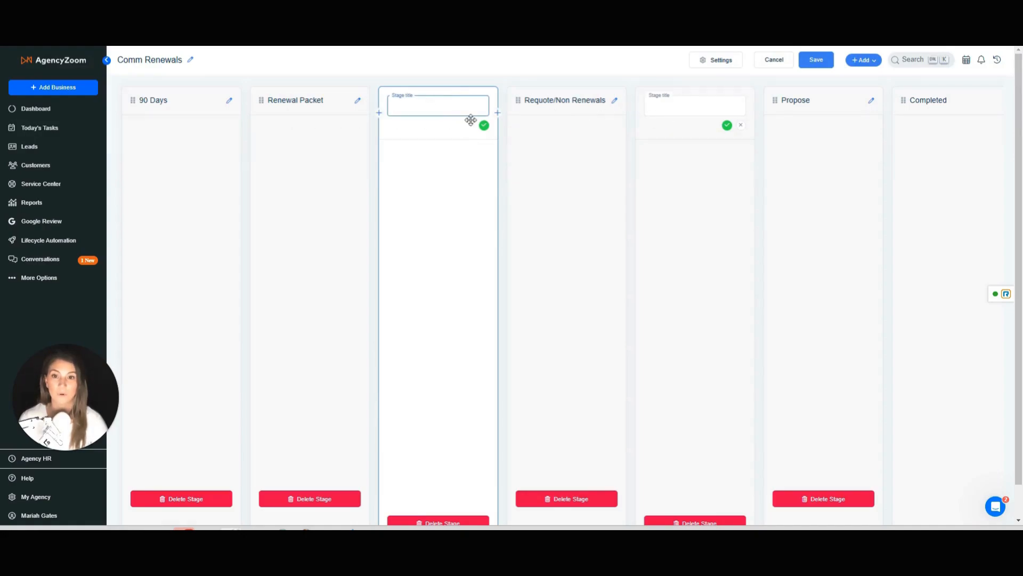
scroll(473, 333, down, 1)
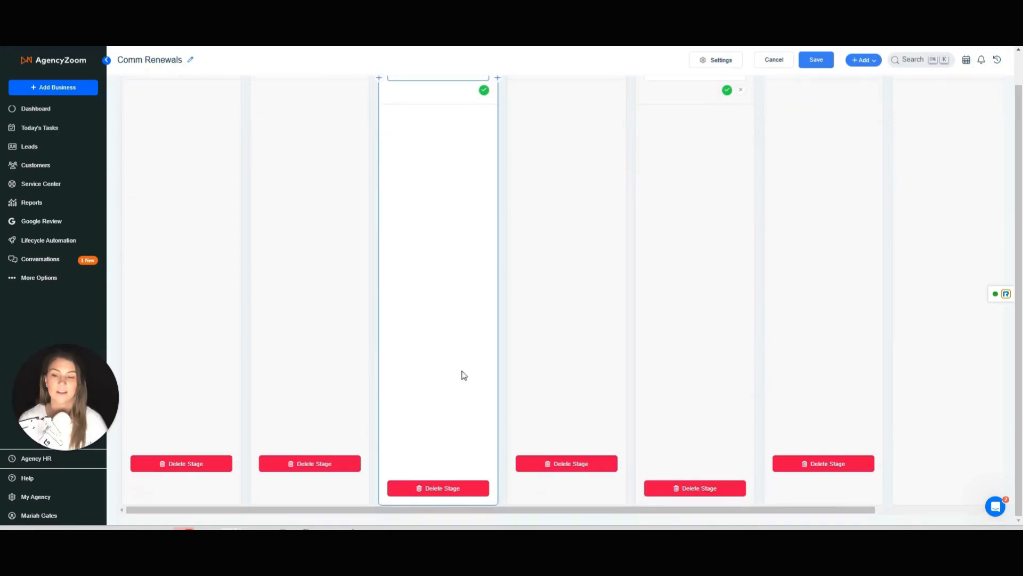
click(454, 493)
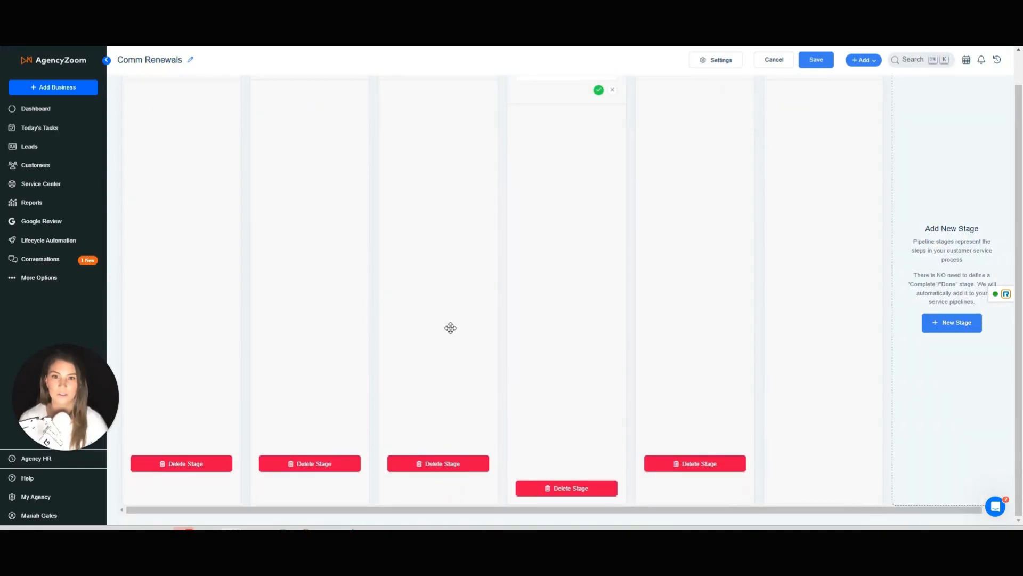
scroll(450, 327, up, 1)
scroll(593, 416, down, 1)
click(584, 486)
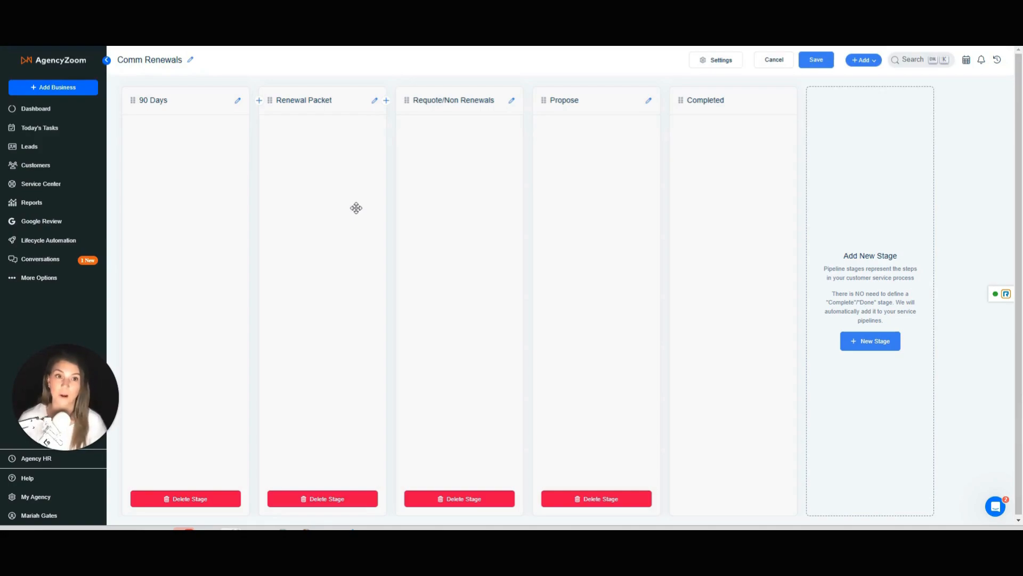
Step: Save the Comm Renewals pipeline and look through the service pipelines in the list of pipelines
click(815, 60)
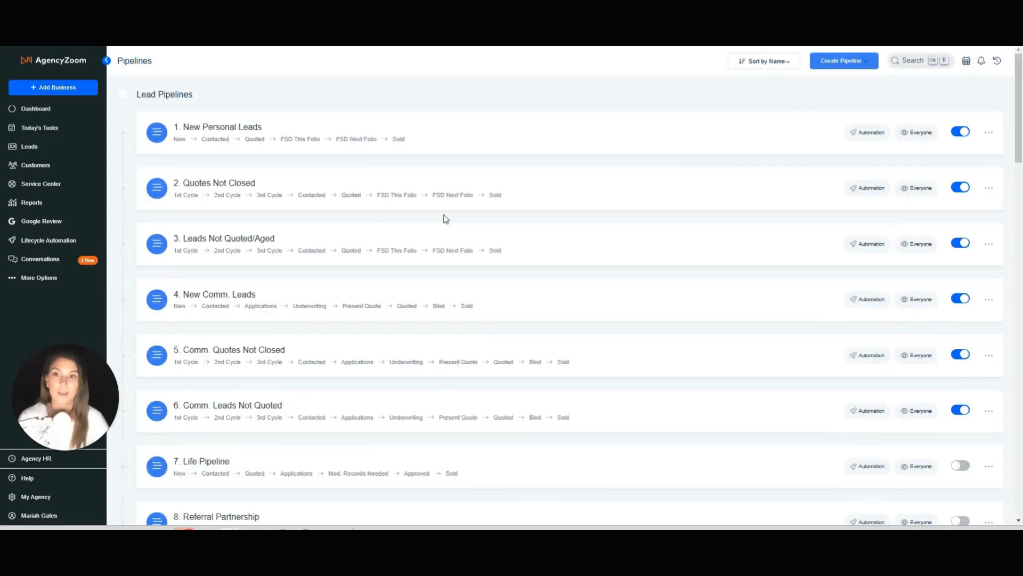
scroll(597, 273, down, 4)
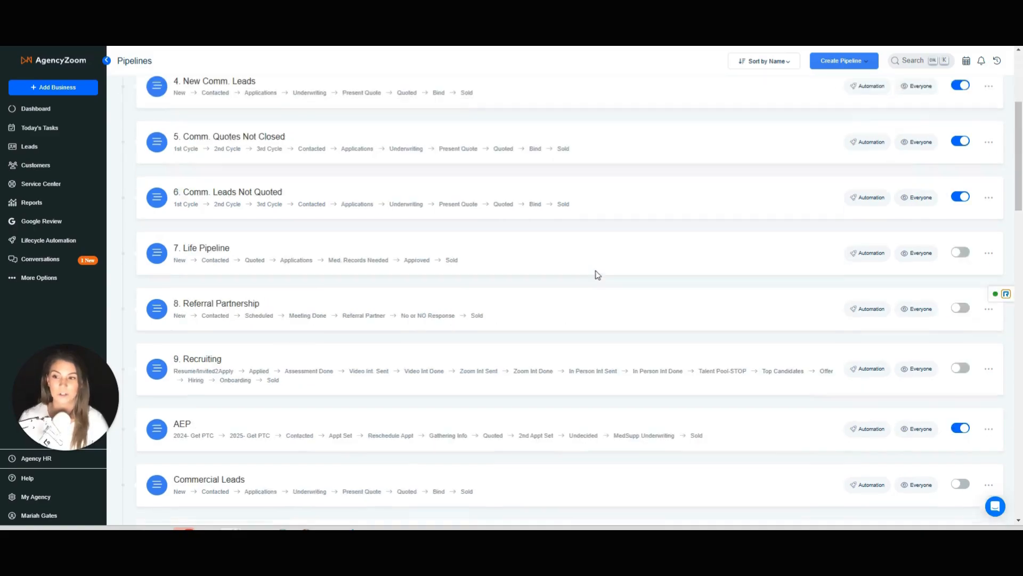
scroll(605, 280, down, 6)
scroll(426, 282, down, 3)
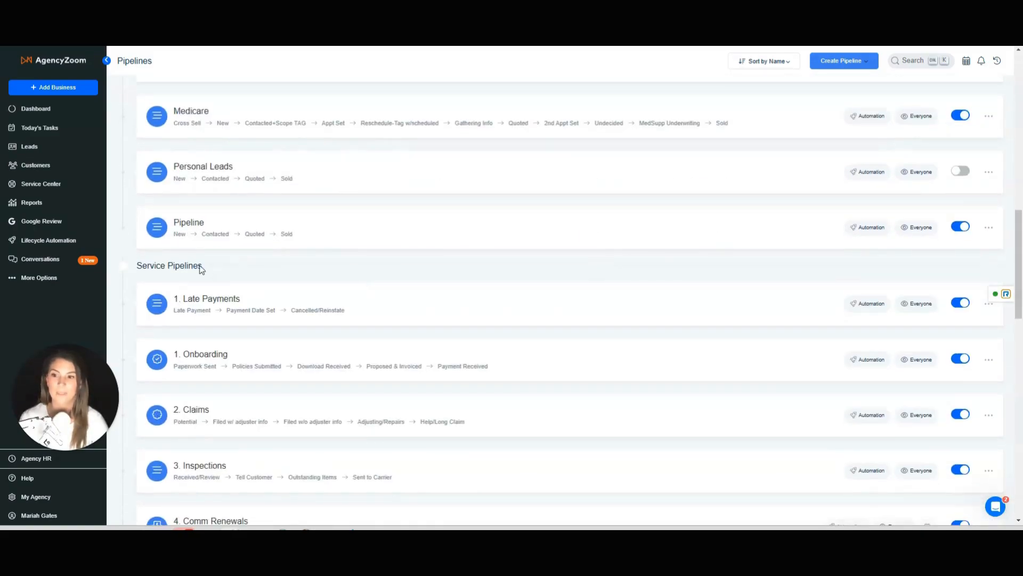
click(176, 270)
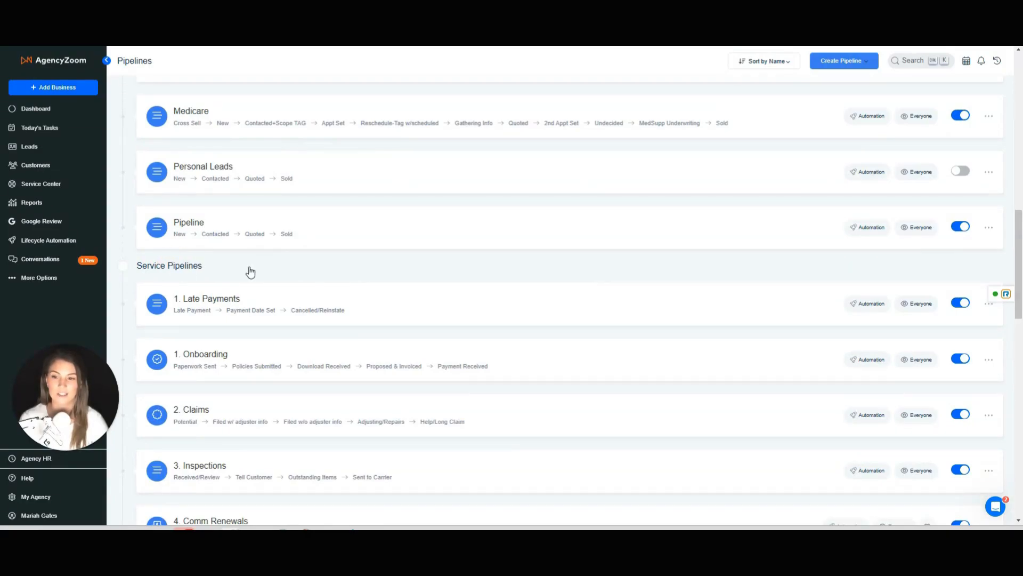
scroll(442, 275, down, 2)
scroll(436, 305, down, 1)
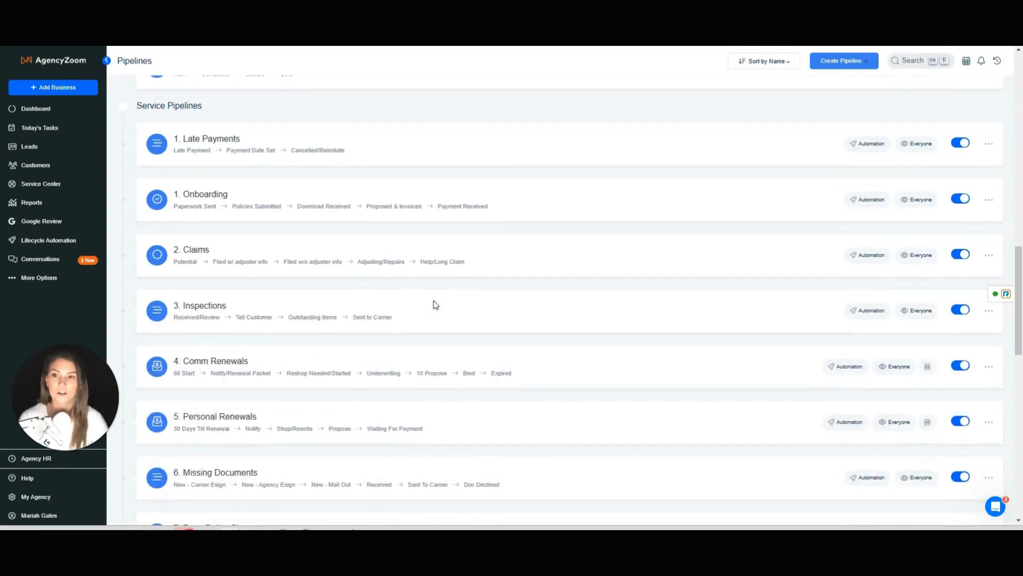
scroll(436, 305, down, 1)
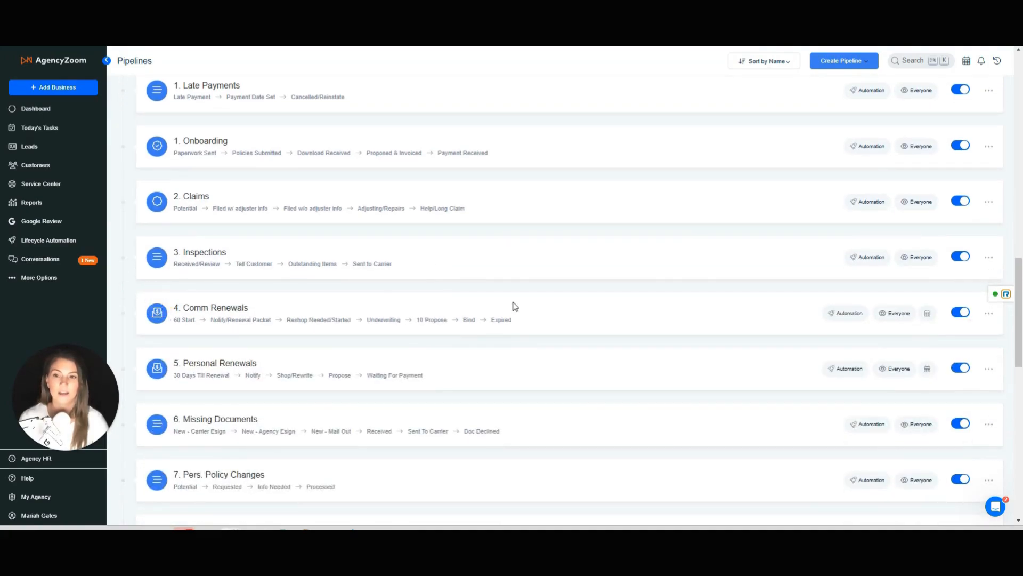
click(964, 305)
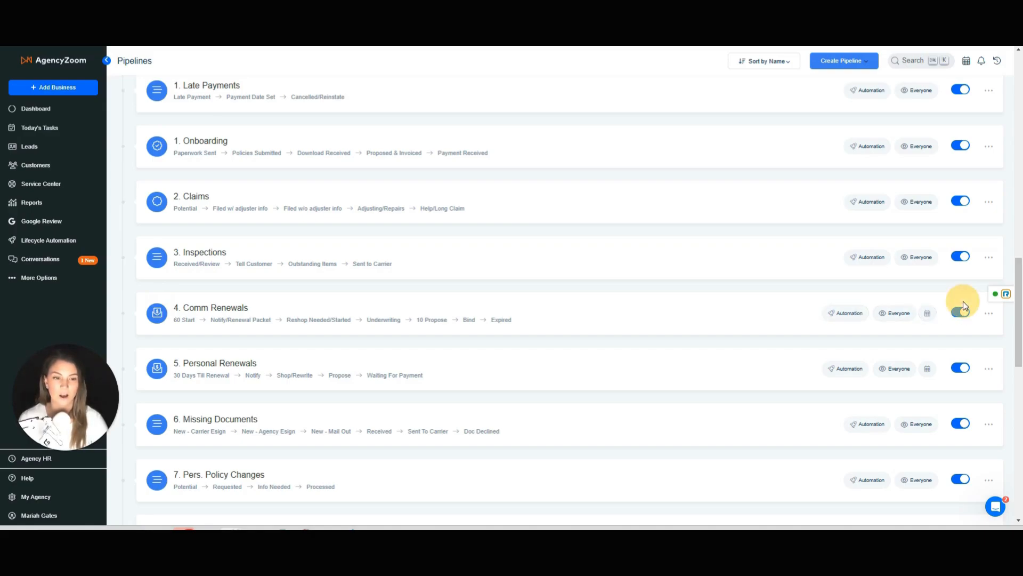
Step: Open the new, unnumbered Comm Renewals pipeline in the Service Center
click(67, 184)
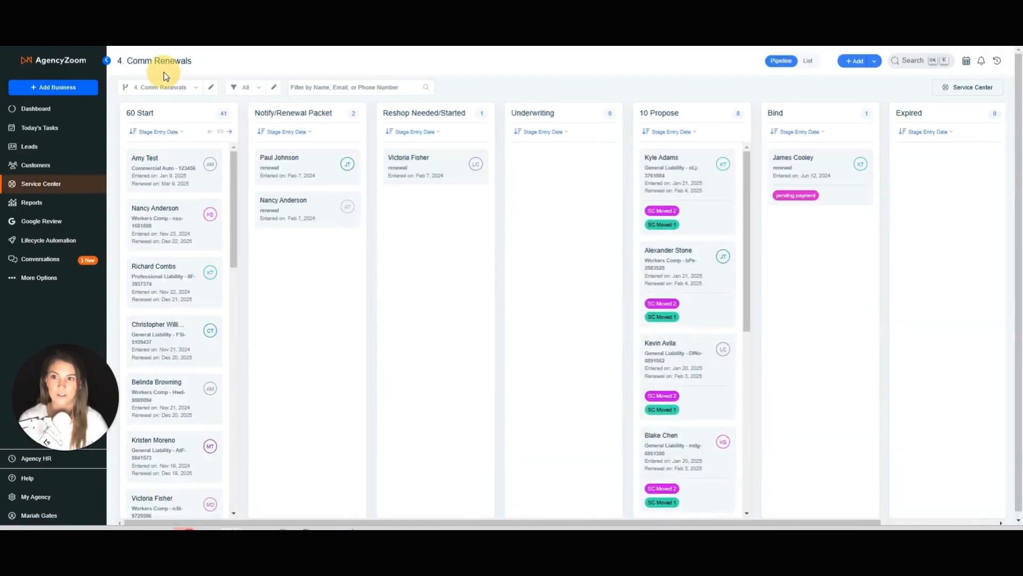
click(171, 88)
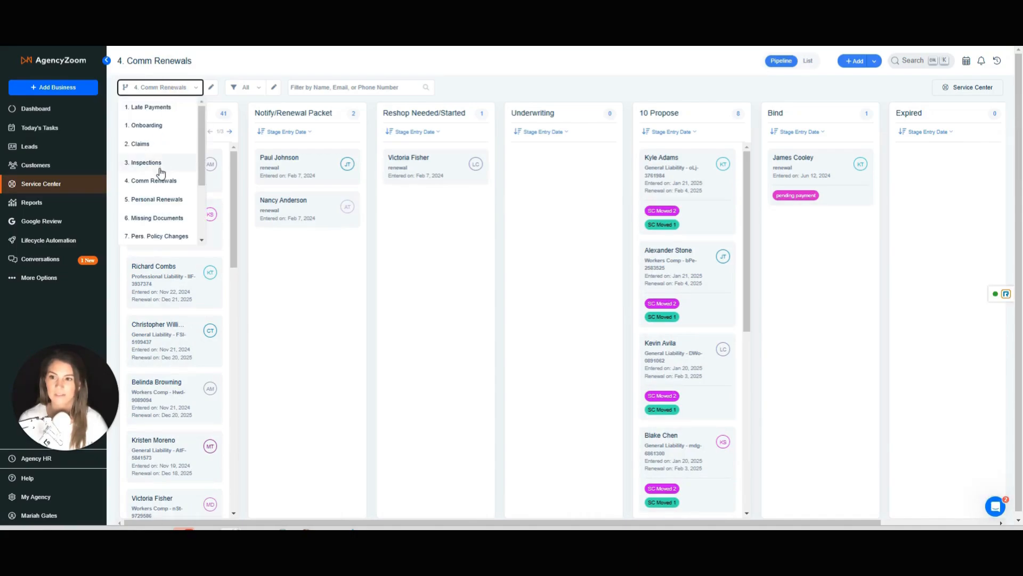
scroll(159, 176, down, 3)
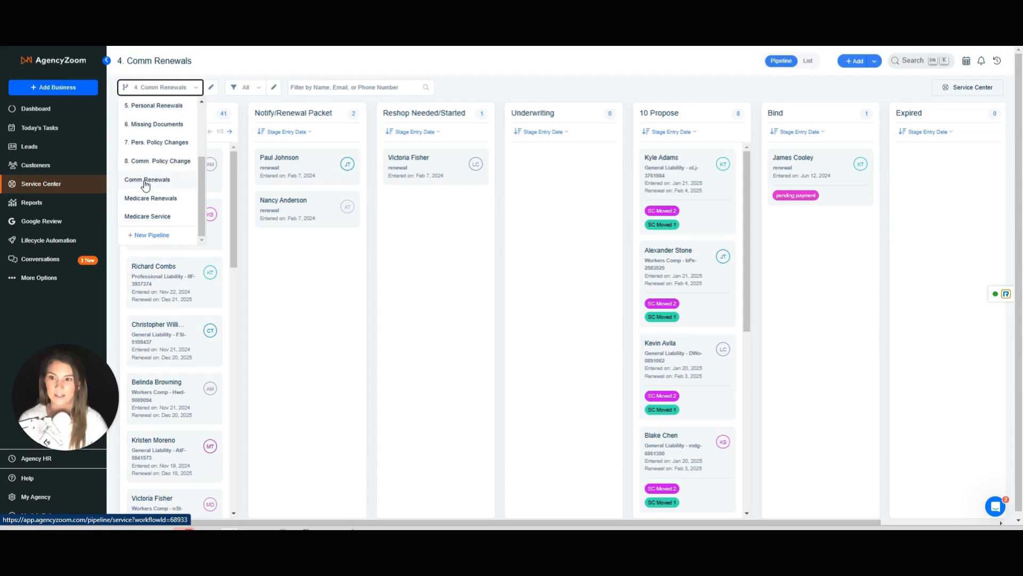
click(153, 181)
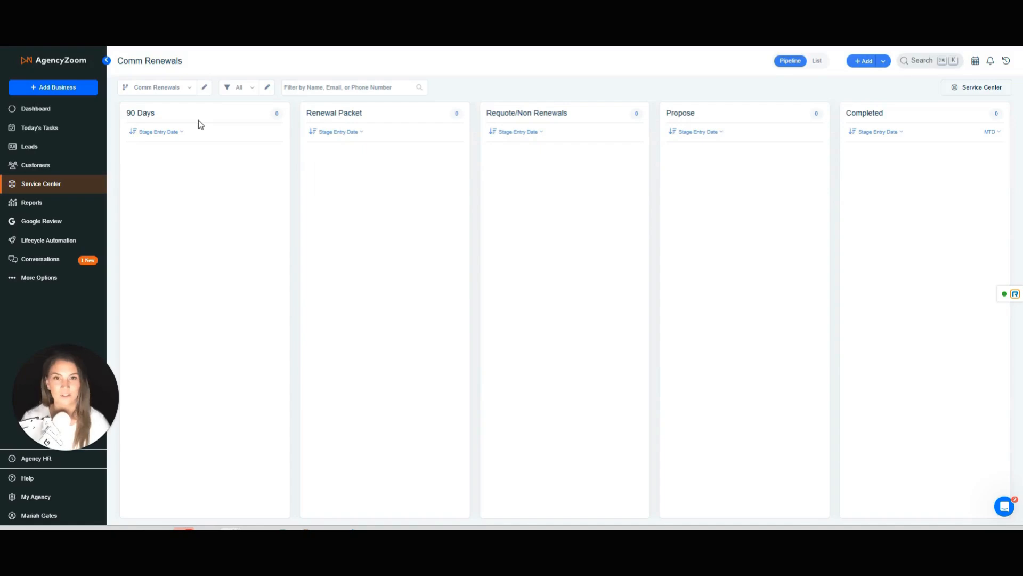
Step: Switch to the "4. Comm Renewals" pipeline and review the activities of the Commercial Auto request in the 60 Start stage
click(178, 94)
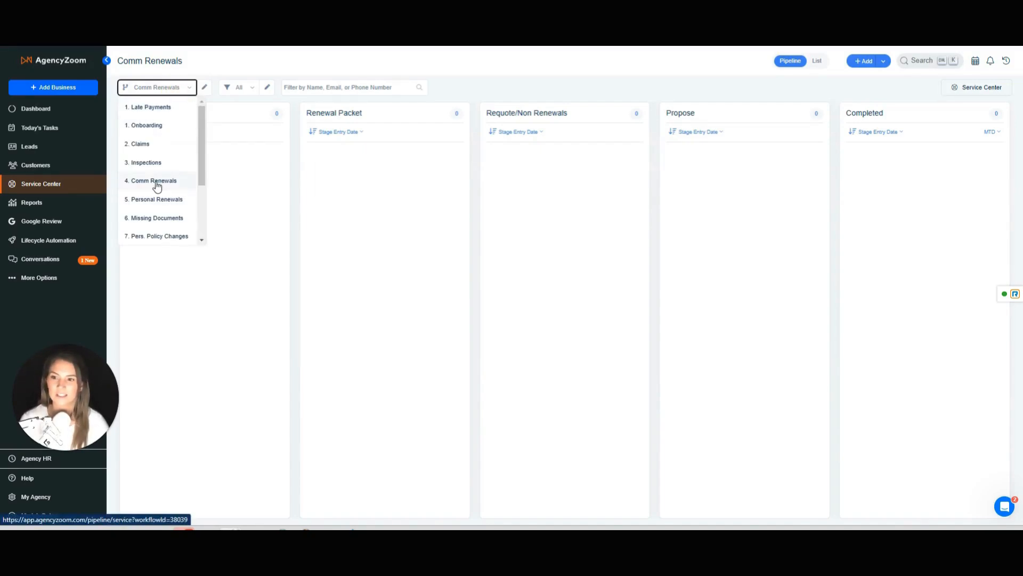
click(156, 182)
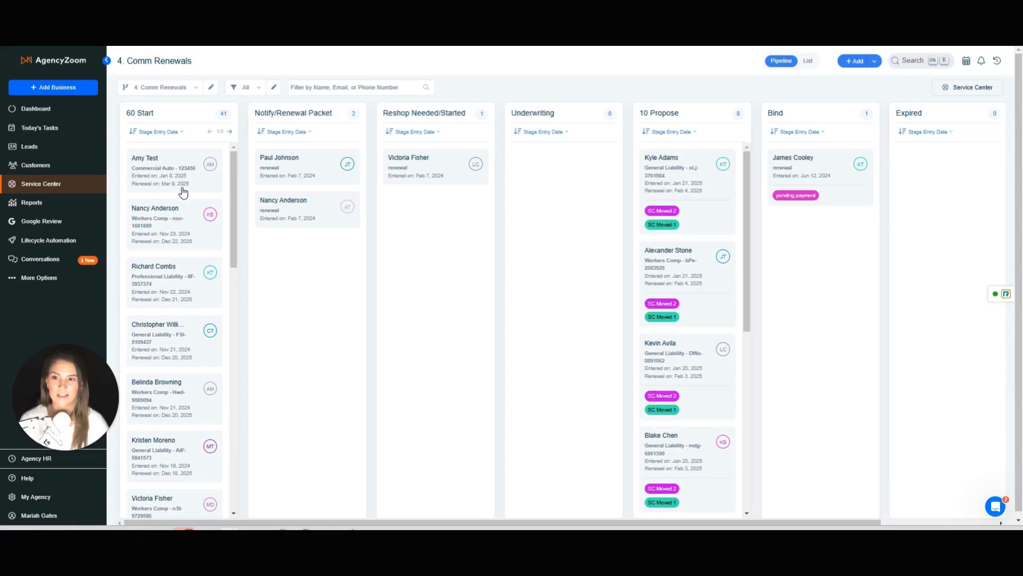
click(142, 161)
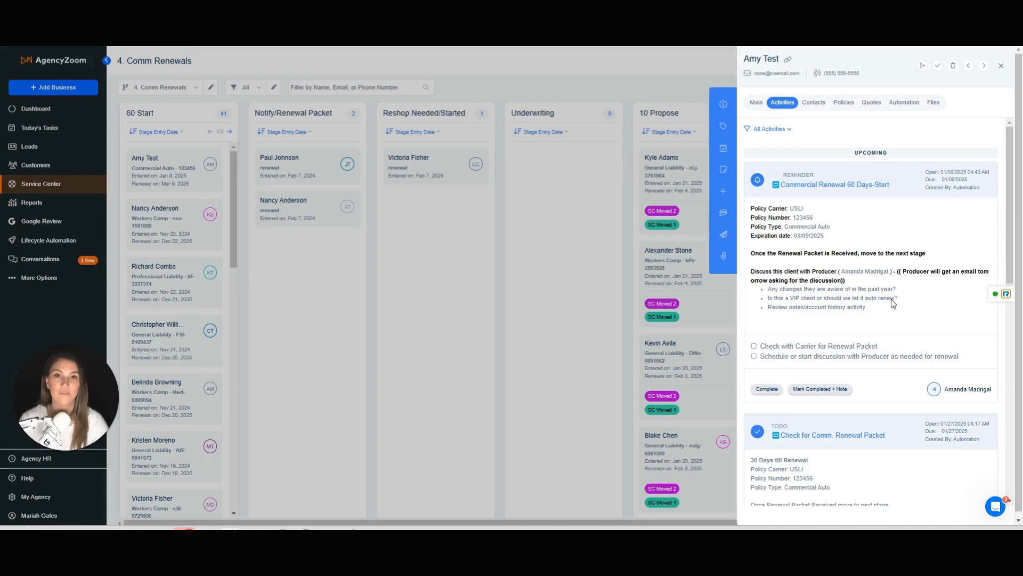
scroll(893, 303, down, 6)
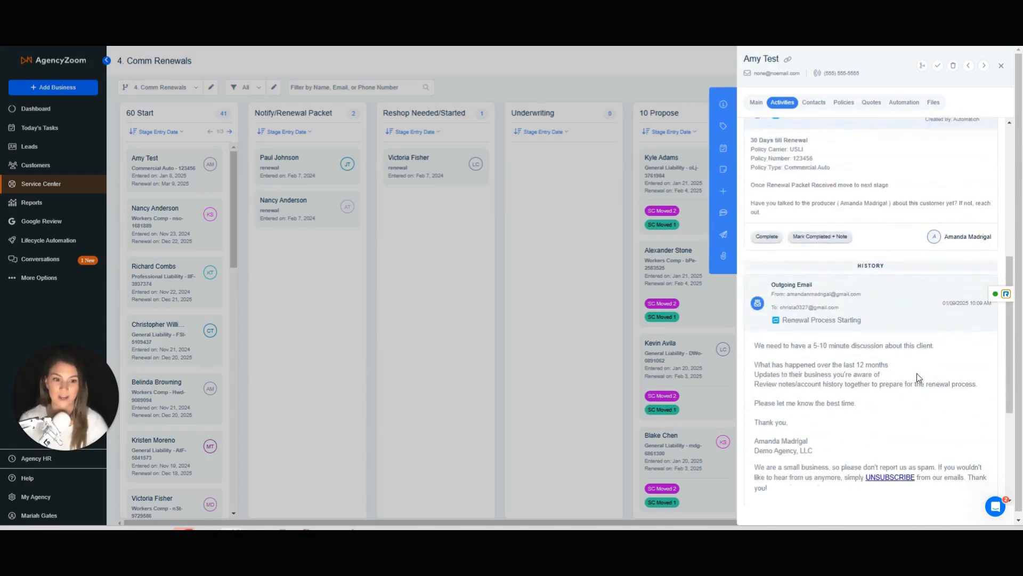
scroll(916, 373, down, 4)
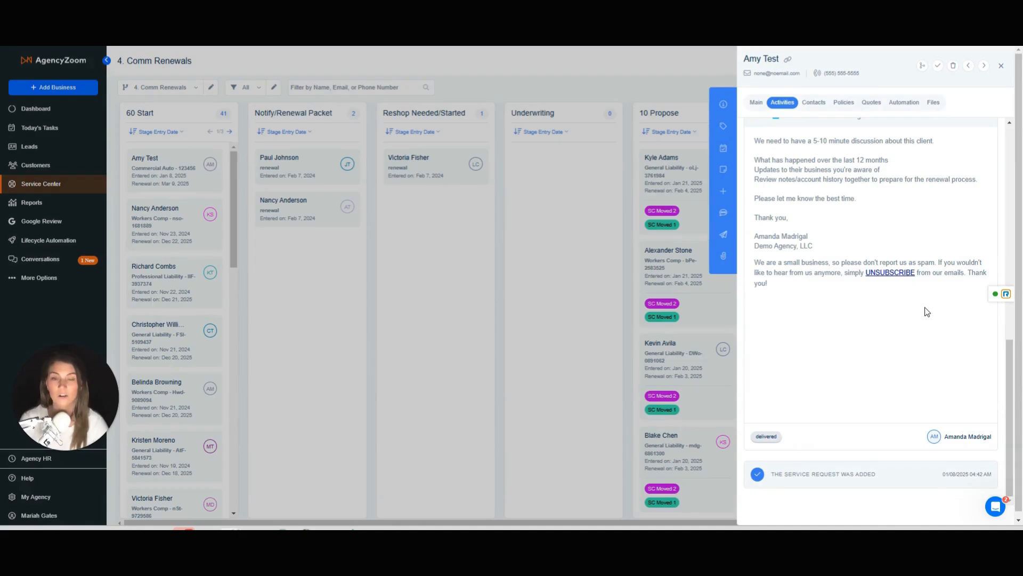
scroll(925, 298, up, 3)
scroll(930, 263, up, 7)
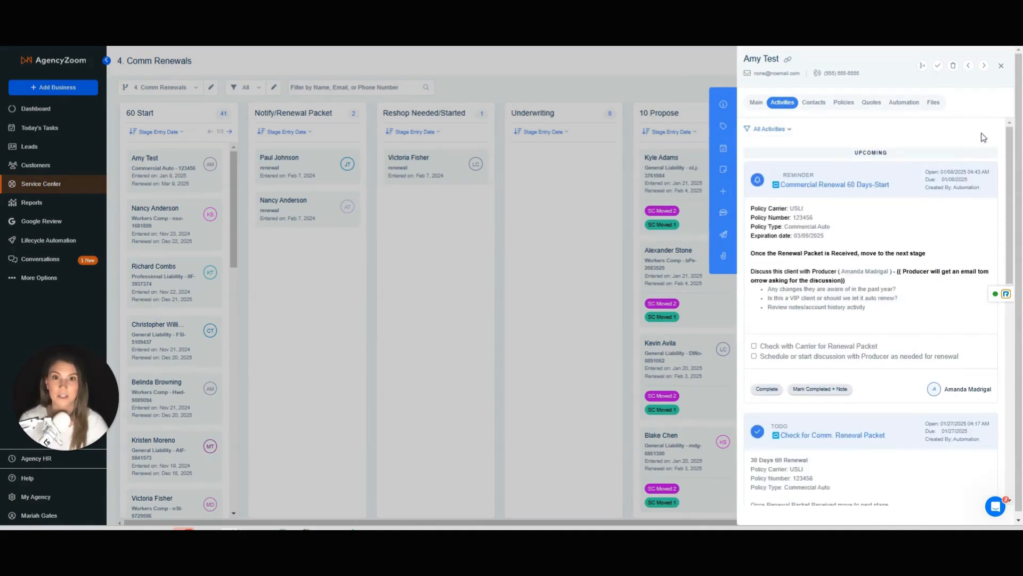
click(1001, 65)
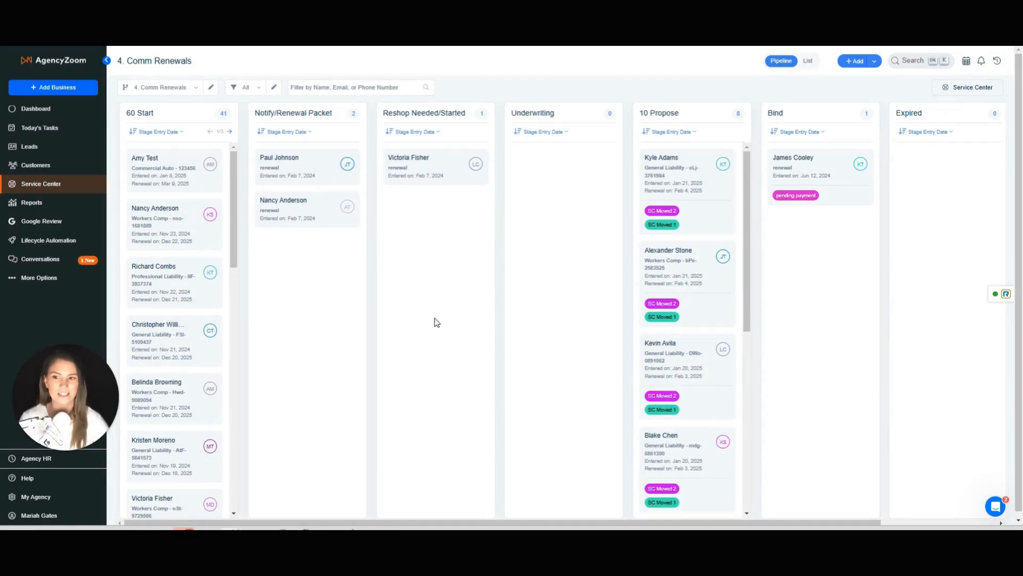
click(157, 226)
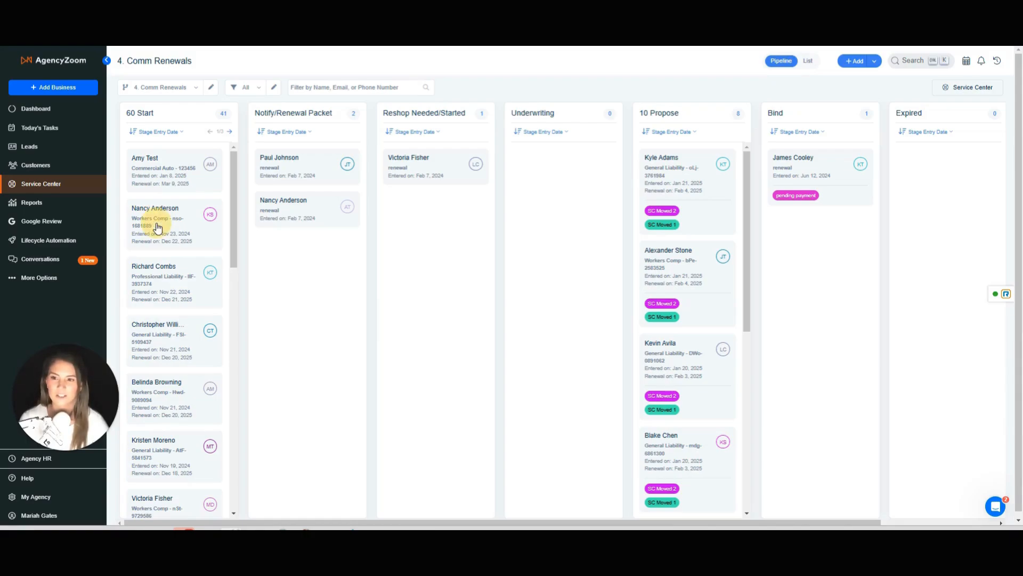
click(161, 287)
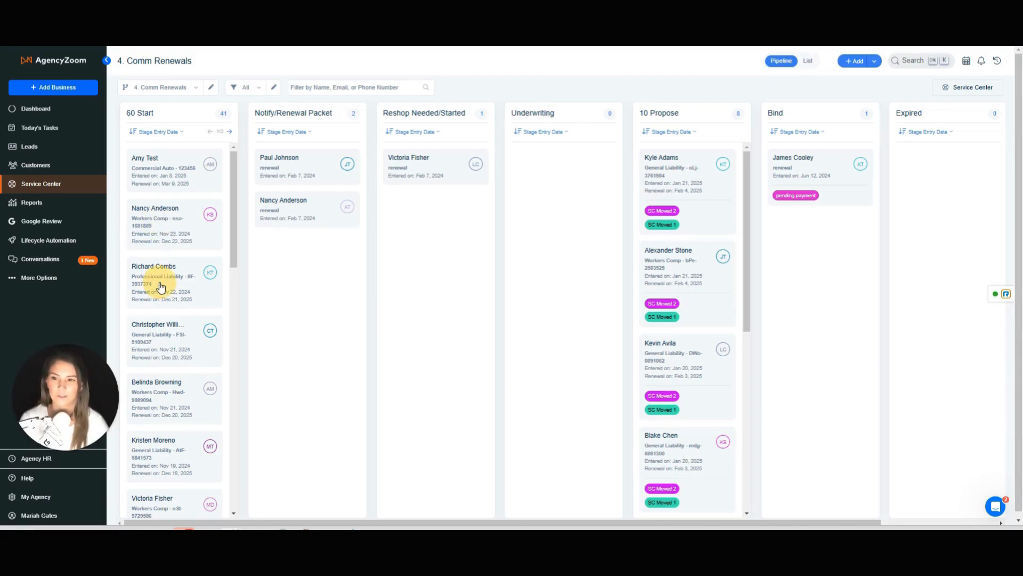
click(161, 346)
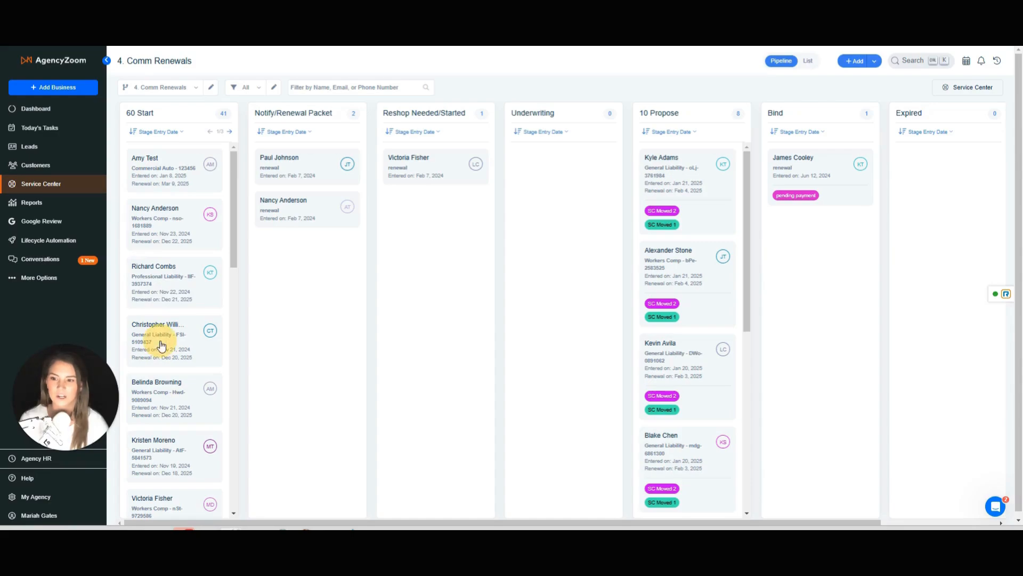
scroll(166, 411, down, 2)
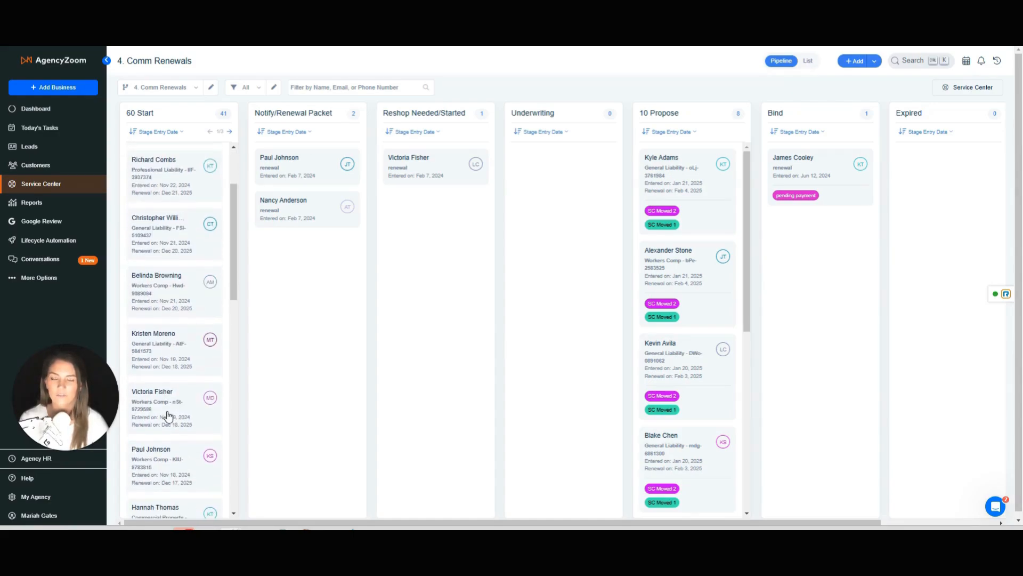
scroll(169, 415, up, 2)
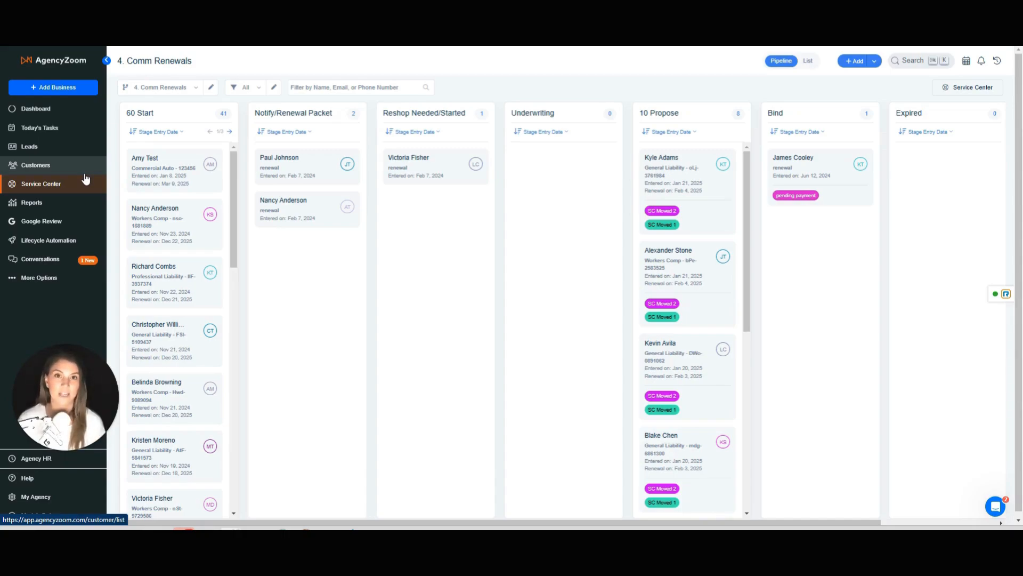
Step: Move the Commercial Auto request from 60 Start to Notify/Renewal Packet, reviewing its automated email and keeping all automations enabled
drag(139, 162, 288, 172)
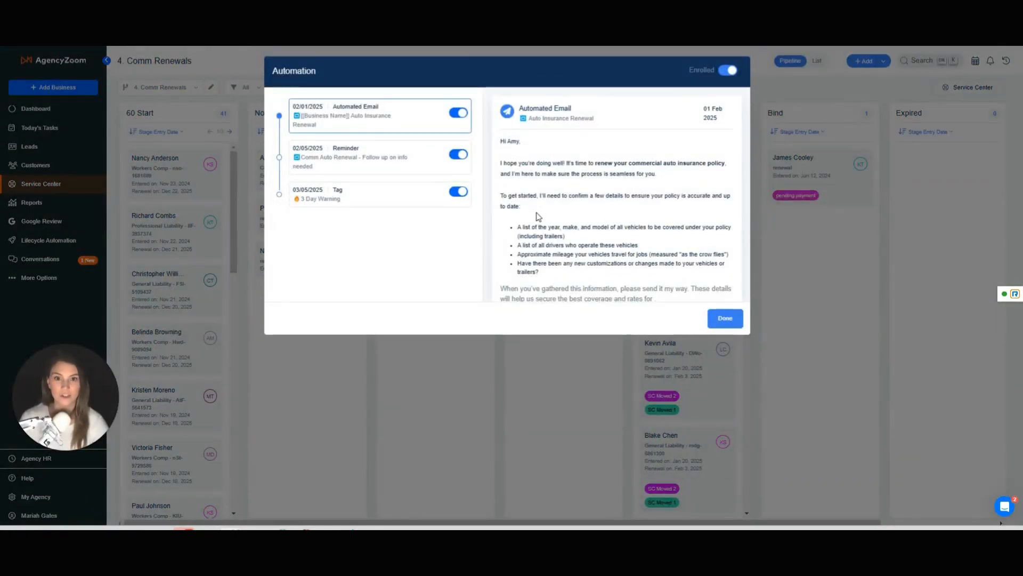
scroll(538, 214, down, 2)
scroll(537, 213, up, 2)
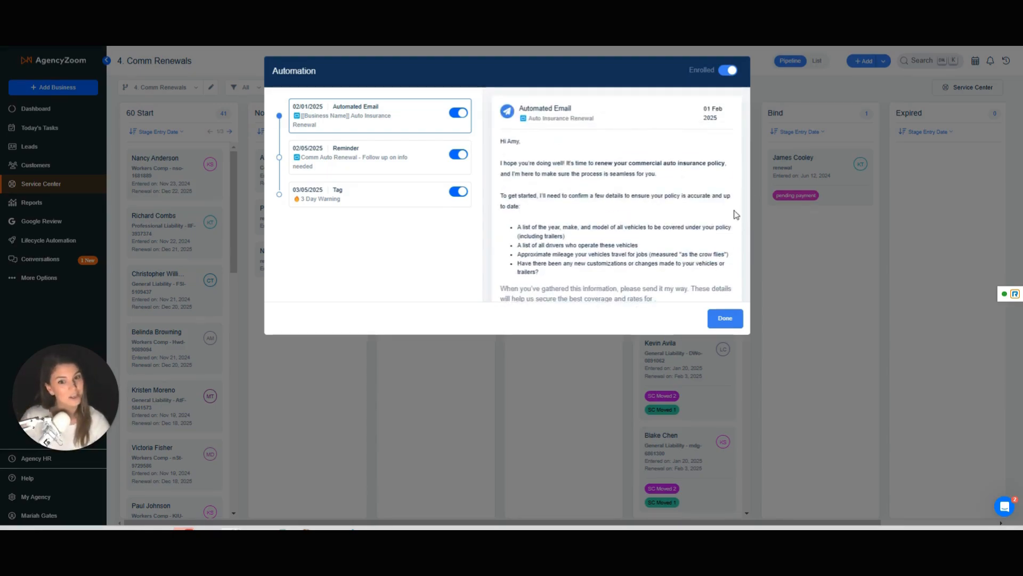
click(725, 318)
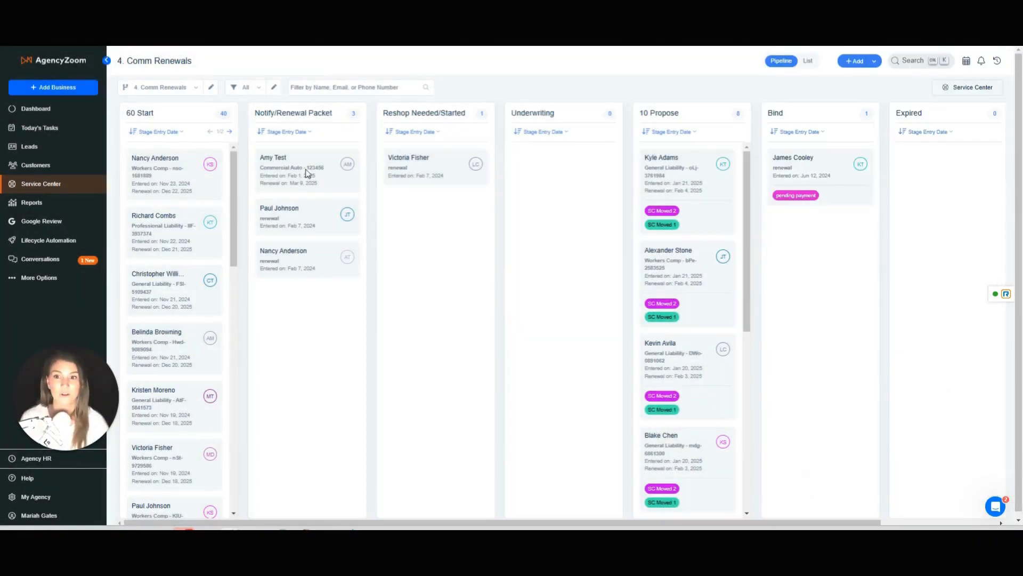
click(302, 175)
drag(417, 176, 438, 190)
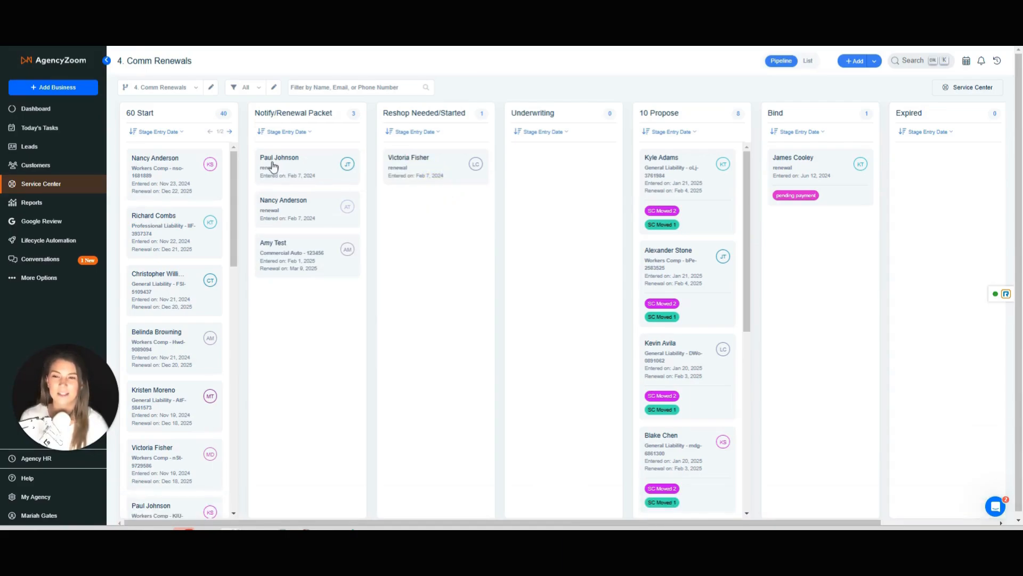
Step: Move the first Feb 7, 2024 renewal request from Notify/Renewal Packet to Reshop Needed/Started, accepting its automations
drag(280, 163, 416, 195)
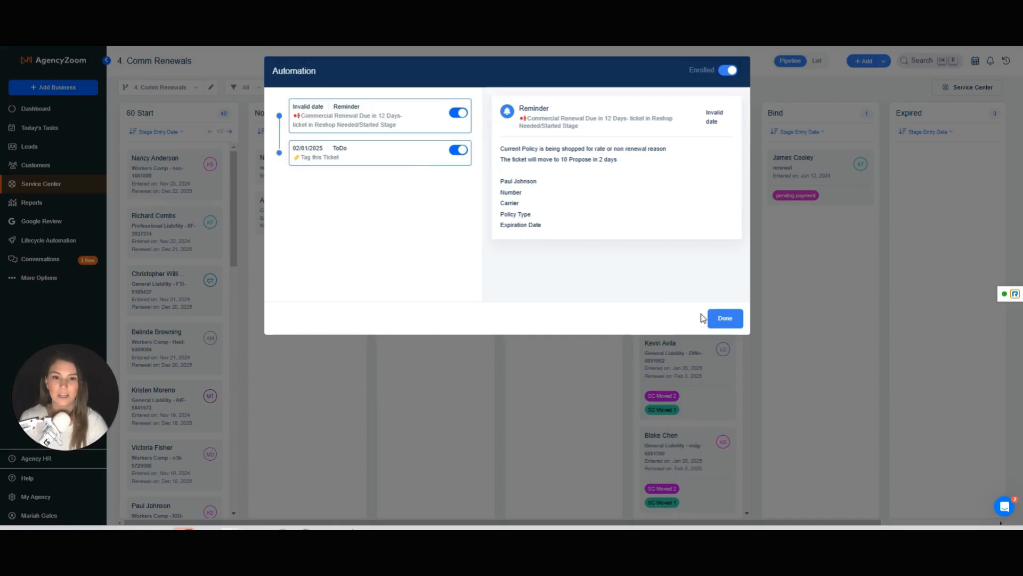
click(725, 318)
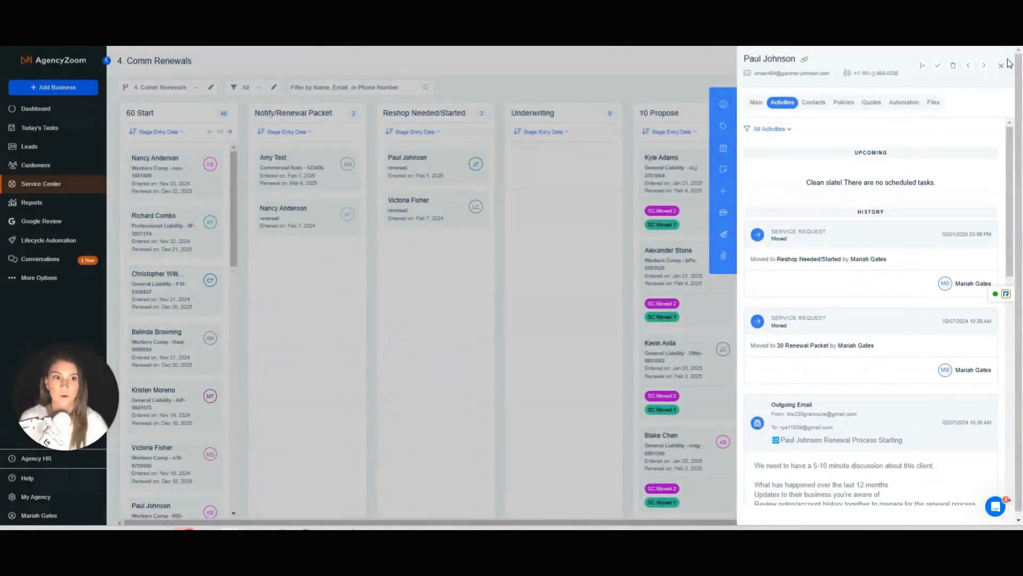
click(1001, 65)
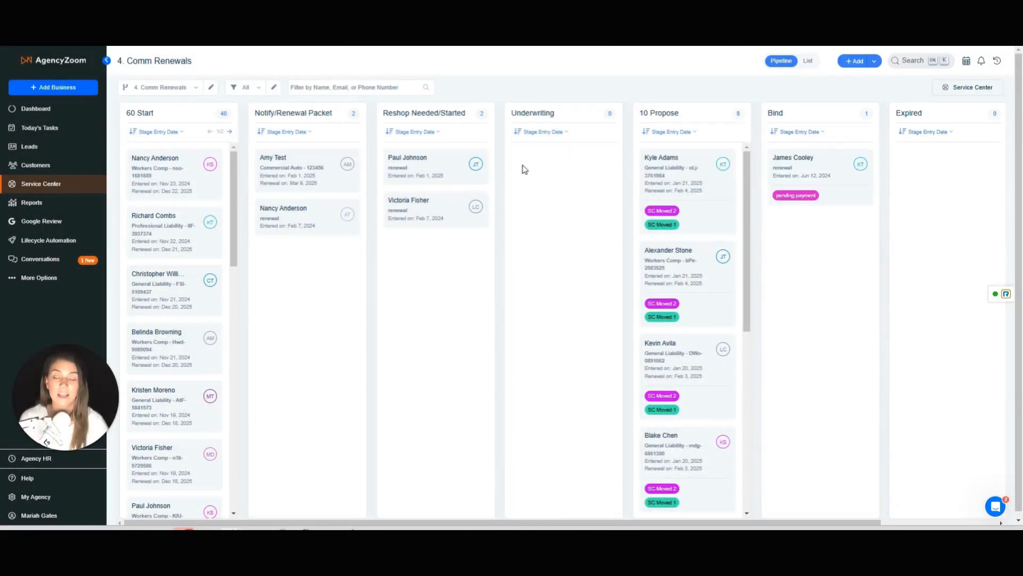
Step: Move the Feb 1, 2025 renewal request from Reshop Needed/Started to Underwriting, reviewing its automated emails and accepting the automations
drag(418, 166, 543, 168)
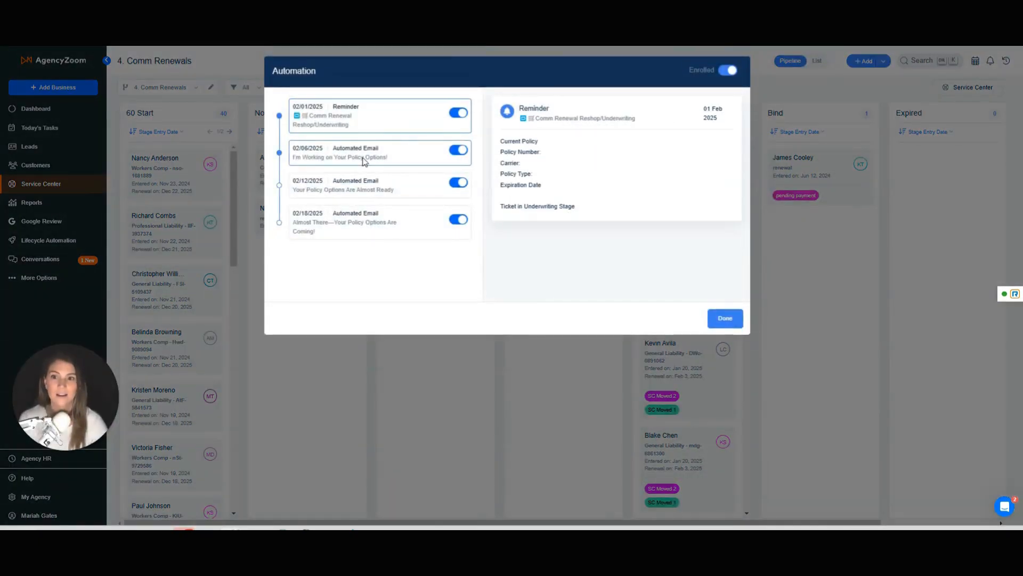
click(365, 154)
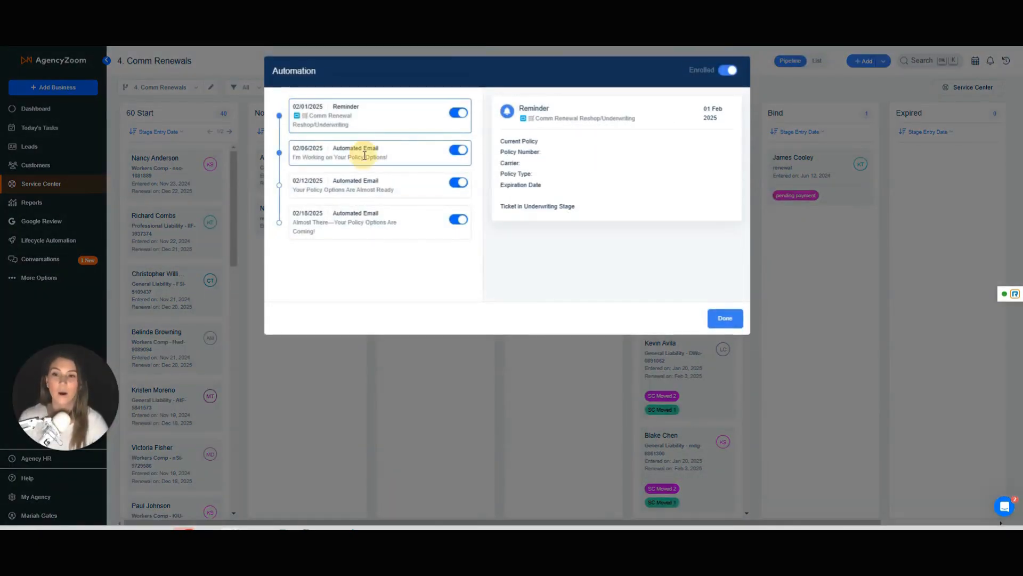
click(365, 189)
click(370, 222)
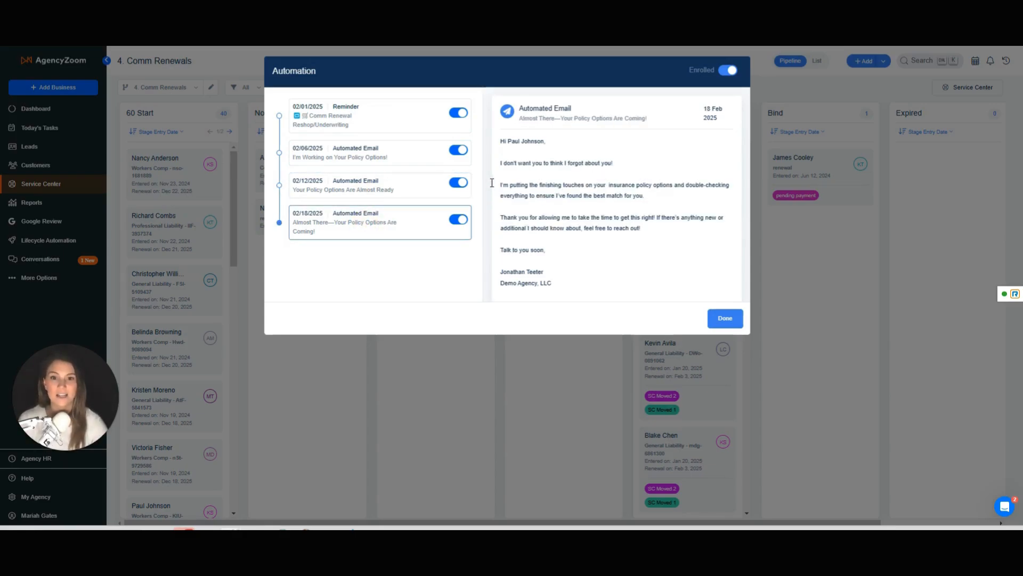
drag(510, 163, 625, 164)
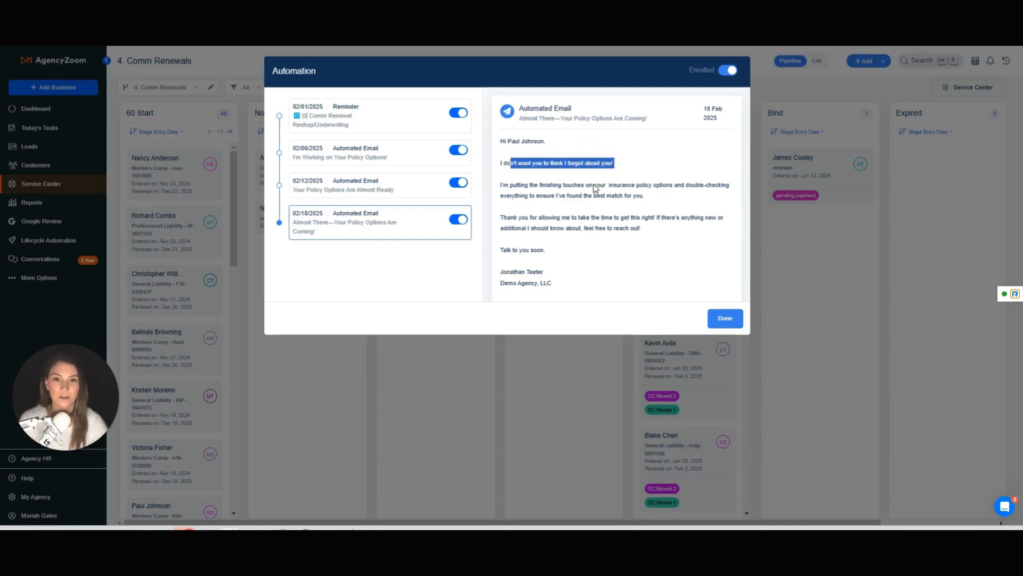
click(537, 204)
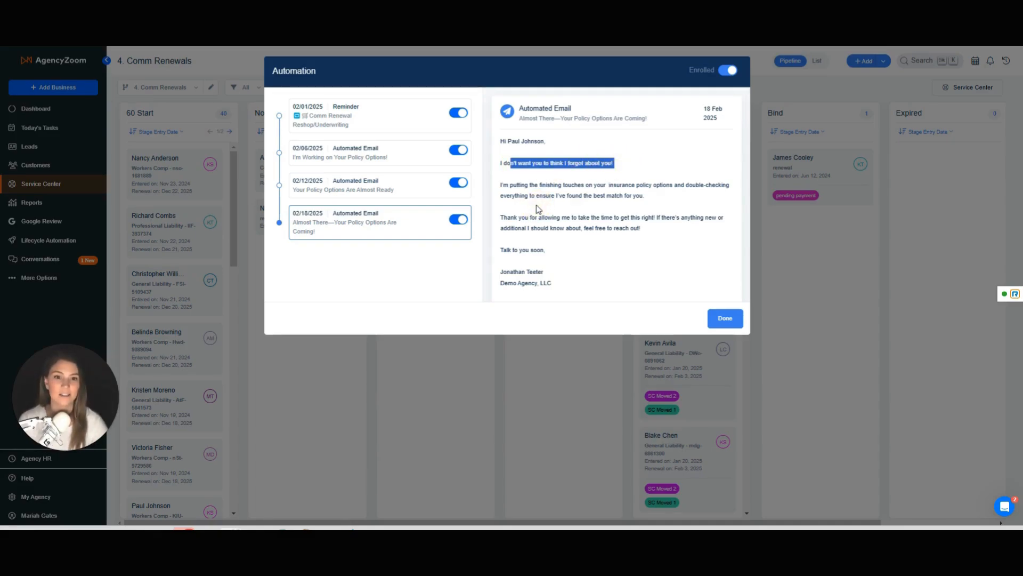
click(653, 196)
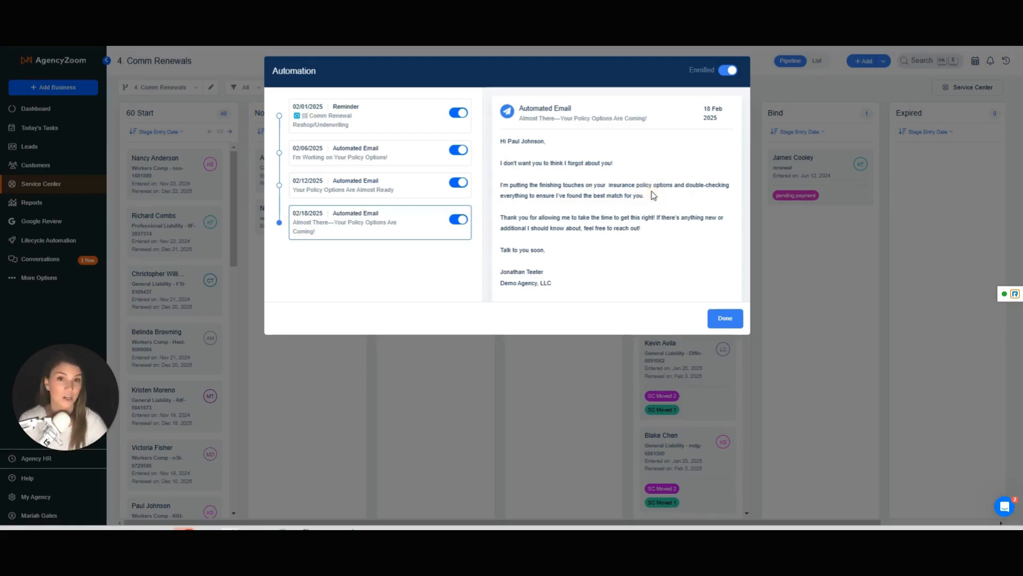
drag(579, 196, 655, 197)
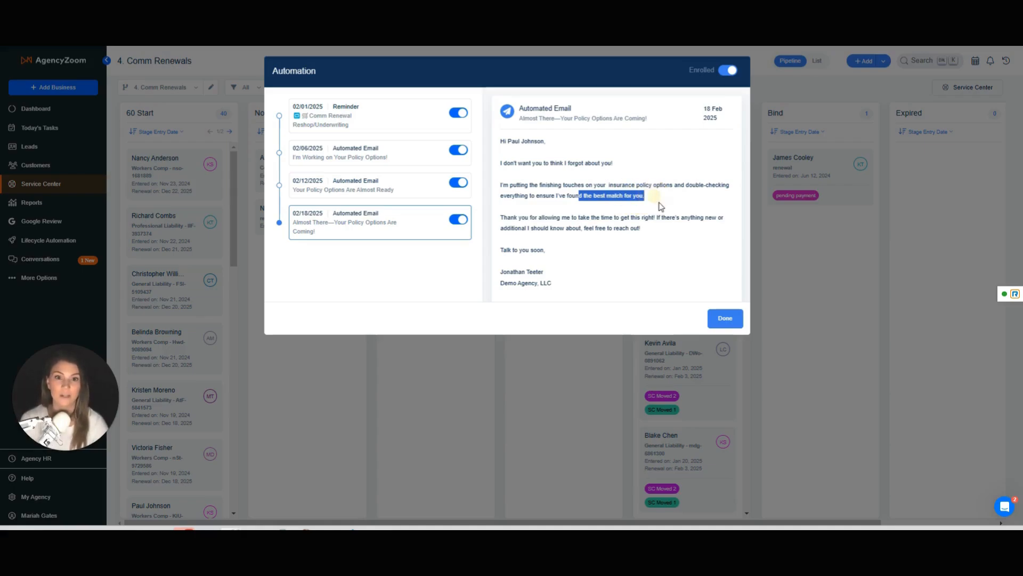
click(655, 197)
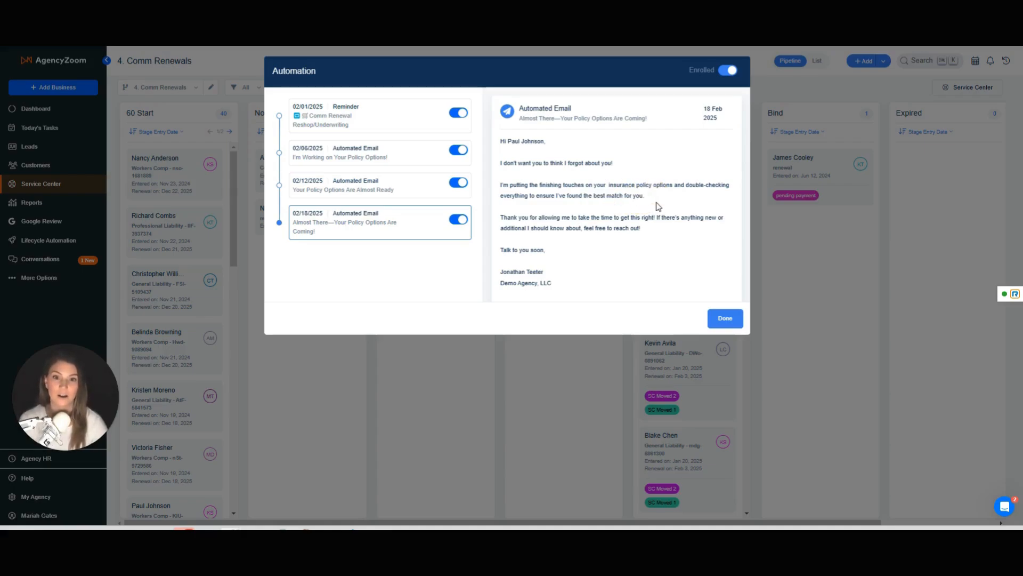
click(726, 318)
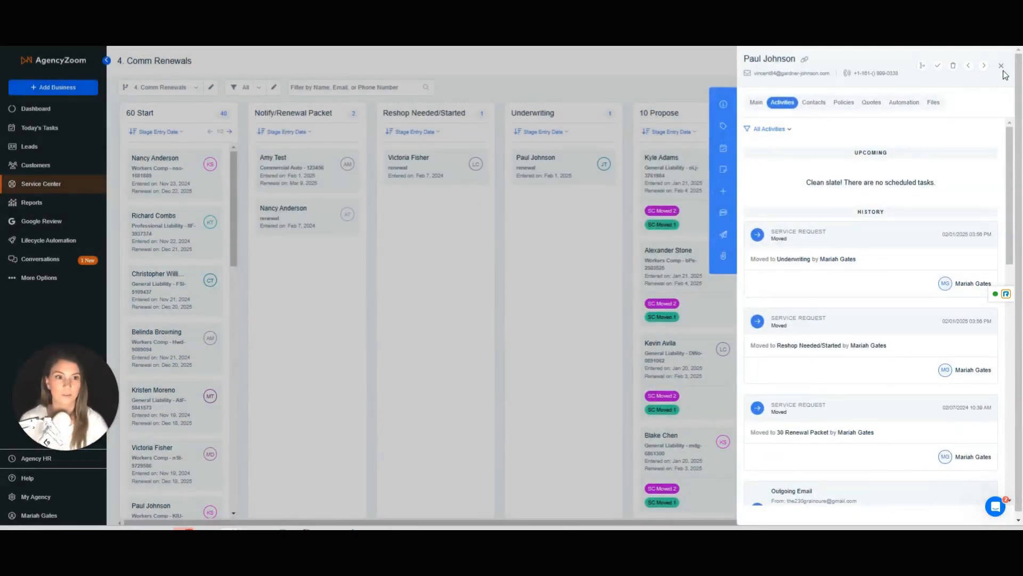
click(1002, 66)
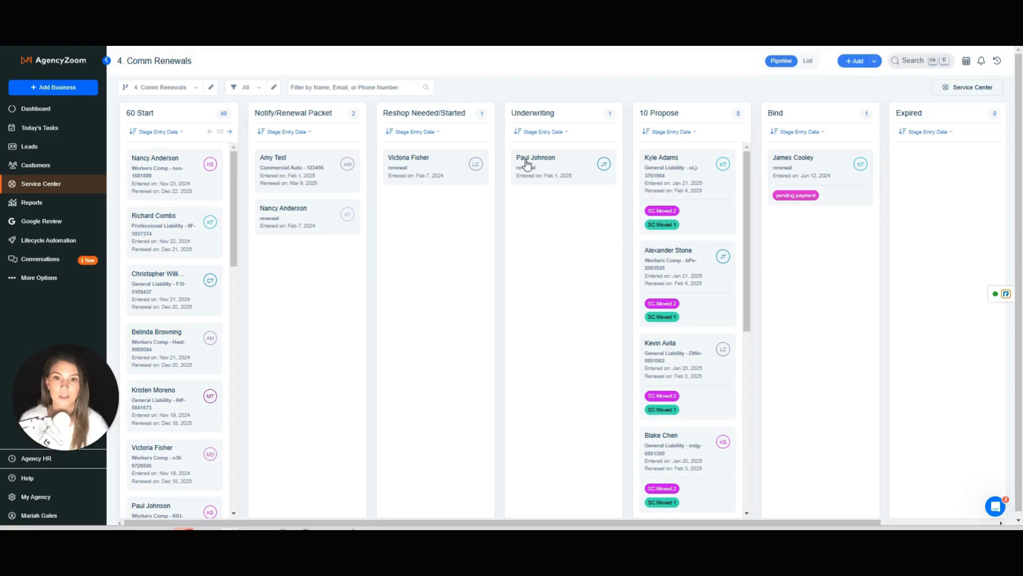
Step: Complete the service request in Underwriting with the resolution type Completed, cancelling related open tasks and keeping the service survey enabled
click(527, 163)
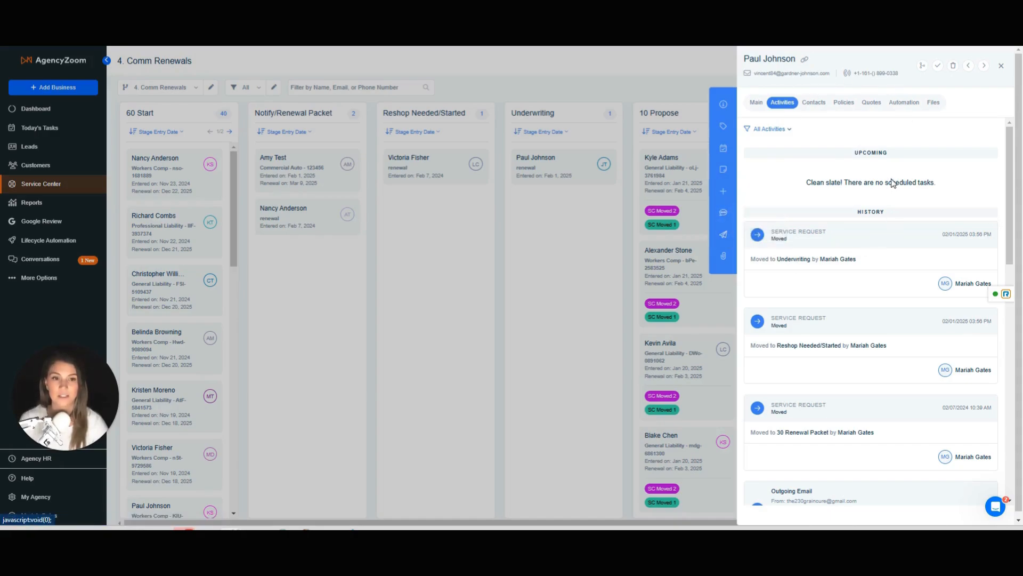
click(938, 66)
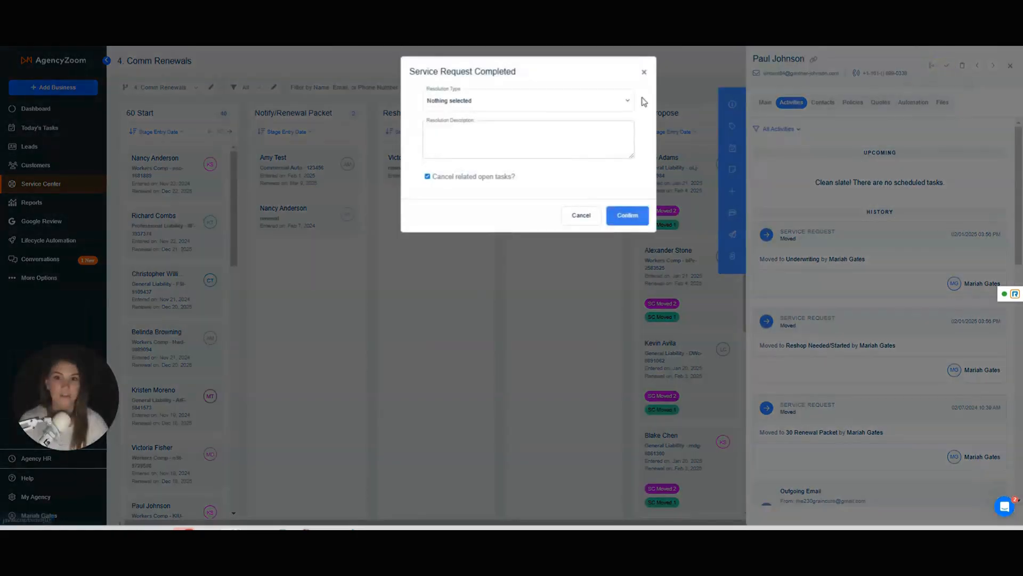
click(543, 110)
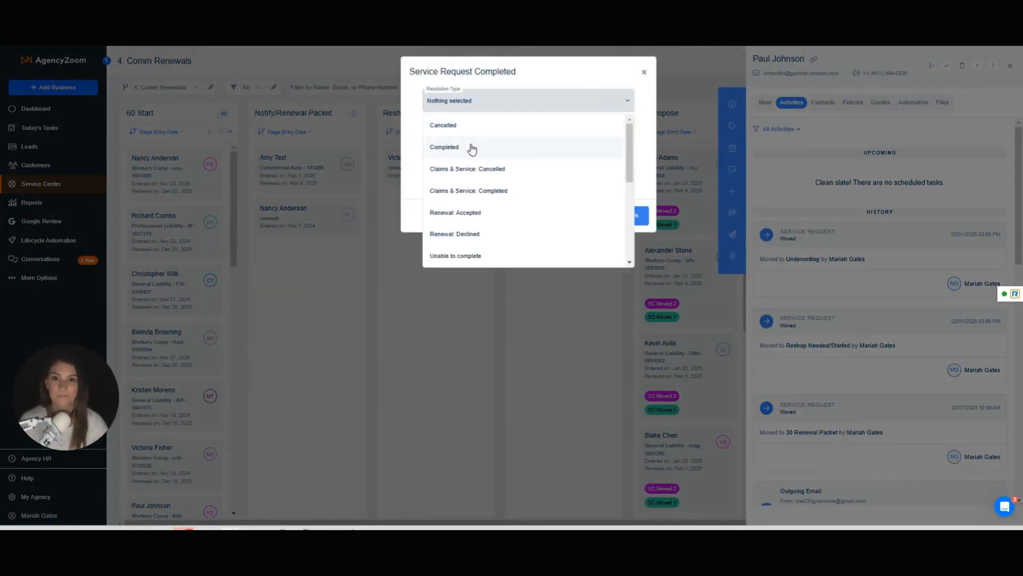
click(536, 144)
click(625, 216)
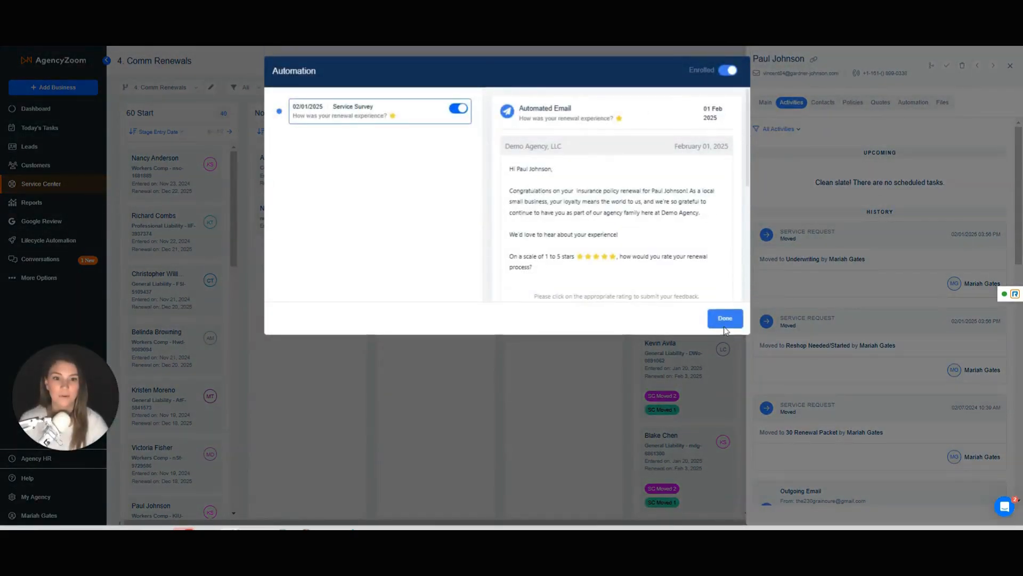
click(726, 322)
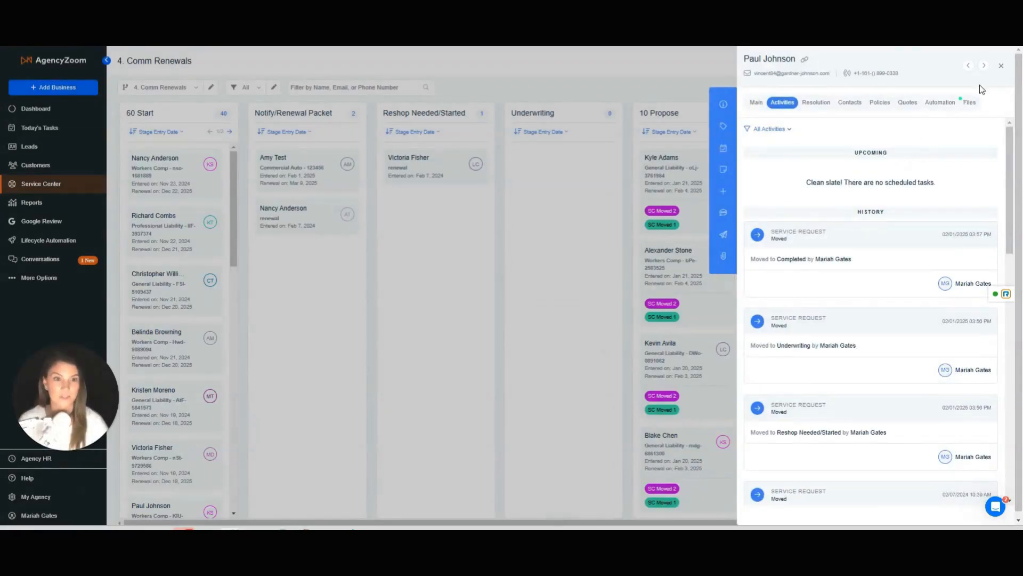
Step: Open the customer record from the completed request and examine its in-progress and completed service requests
click(739, 112)
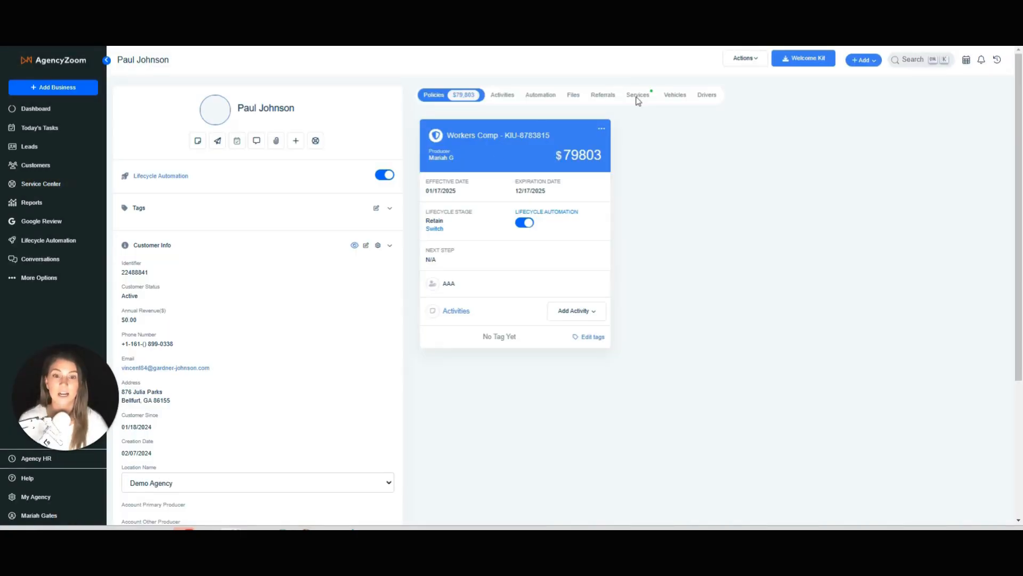
click(634, 101)
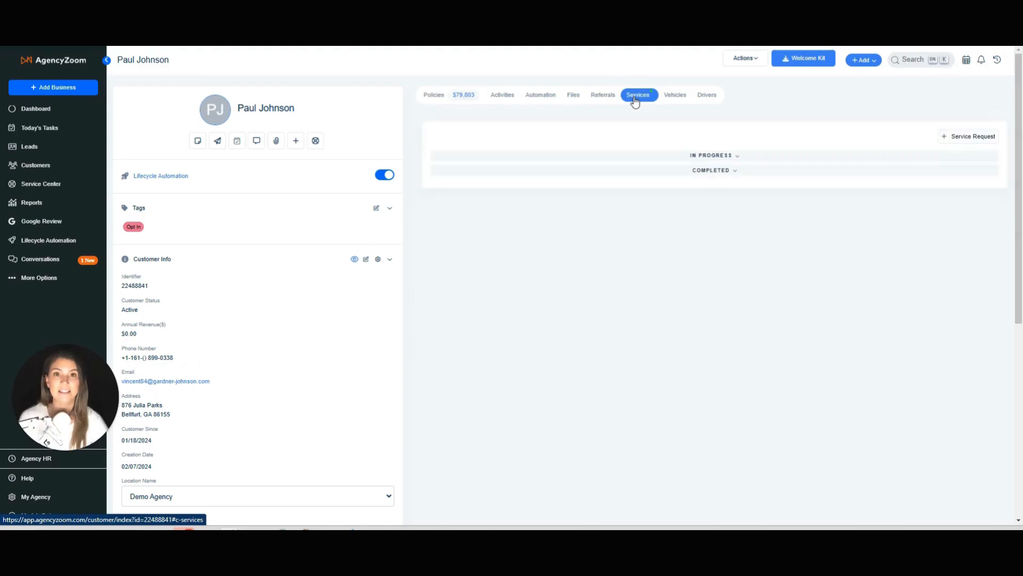
scroll(666, 304, down, 1)
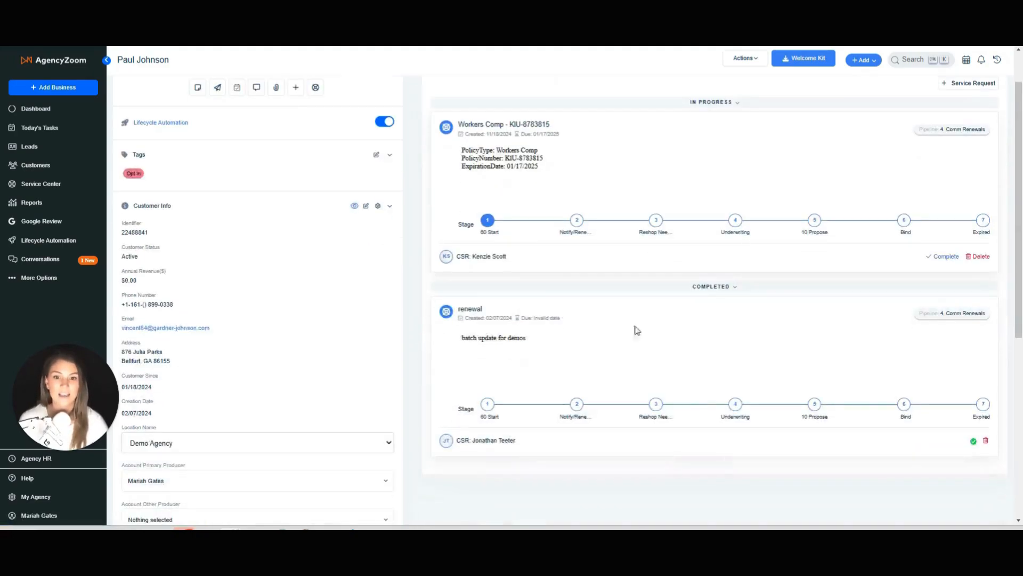
click(723, 298)
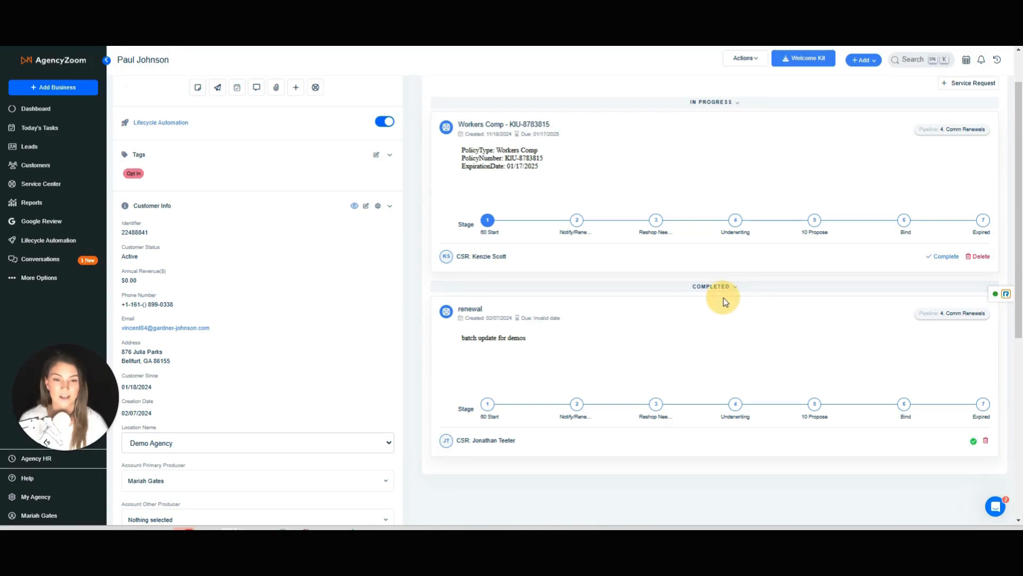
scroll(701, 297, up, 1)
click(641, 110)
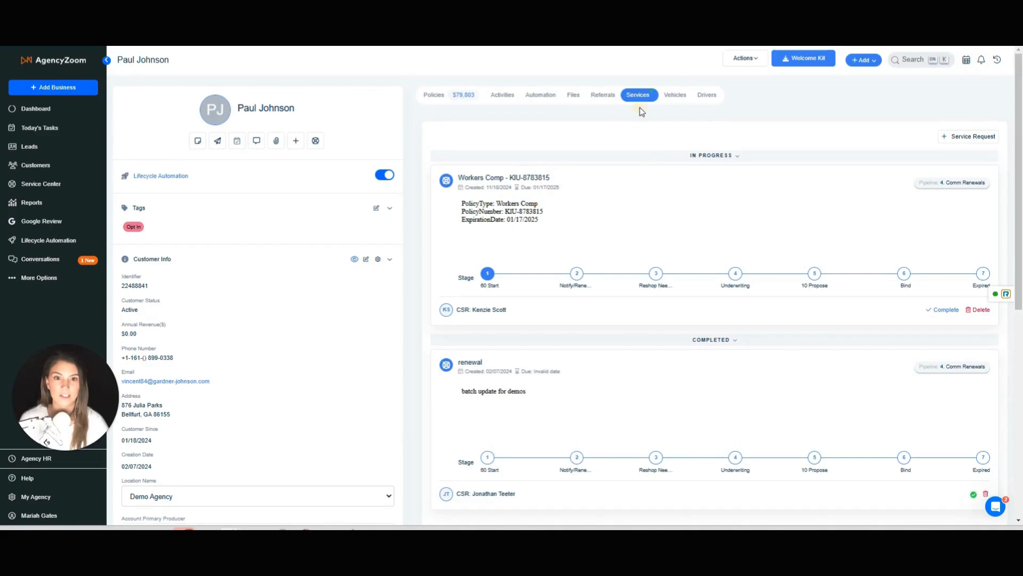
Step: Open the completed renewal request from the customer record, review its activity history of stage moves, and close it
click(470, 362)
scroll(844, 291, down, 3)
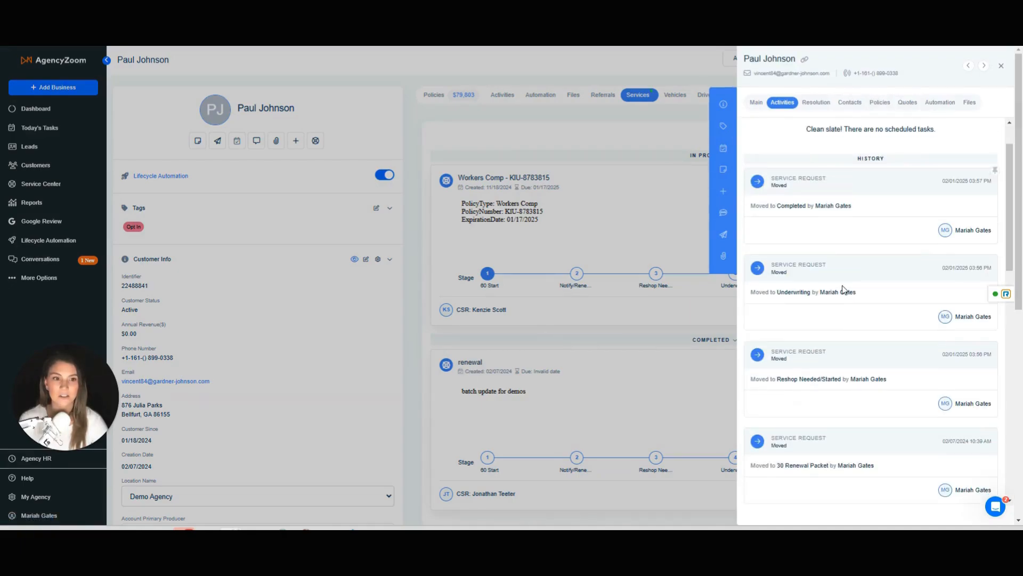
scroll(837, 434, up, 3)
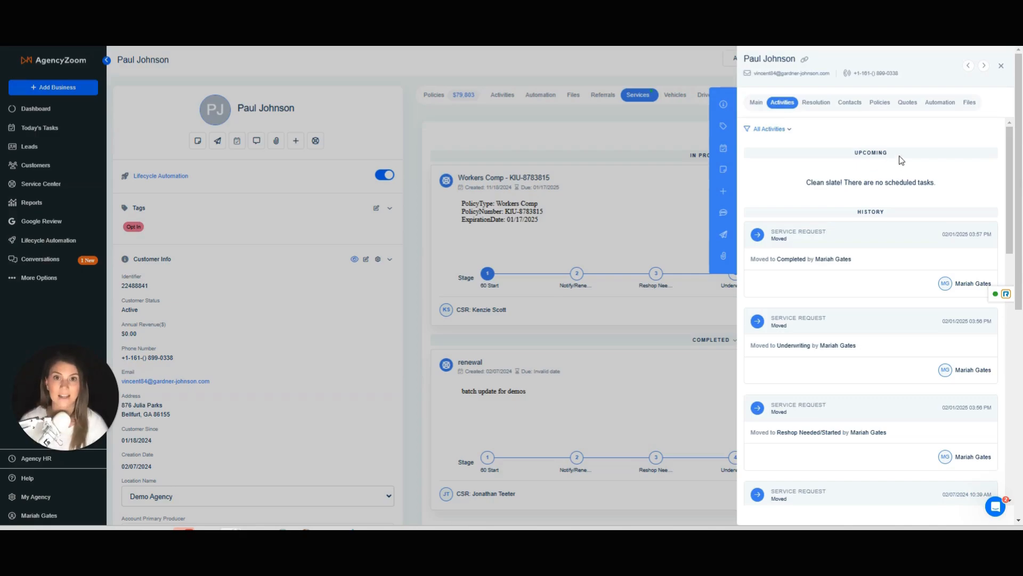
click(1002, 68)
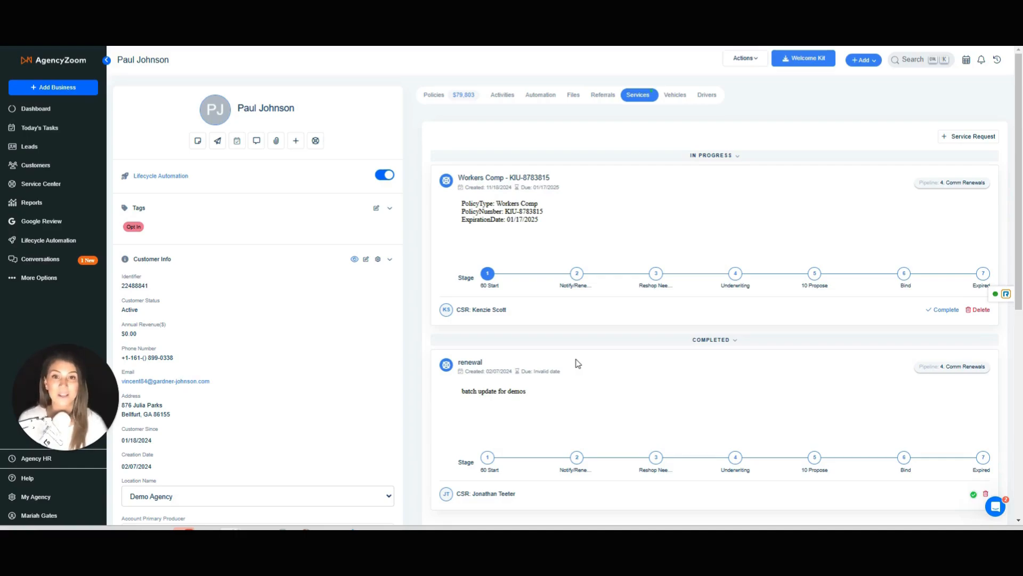
Step: Return to the 4. Comm Renewals pipeline with the All segment and review the upcoming activities of the first 10 Propose request
click(70, 187)
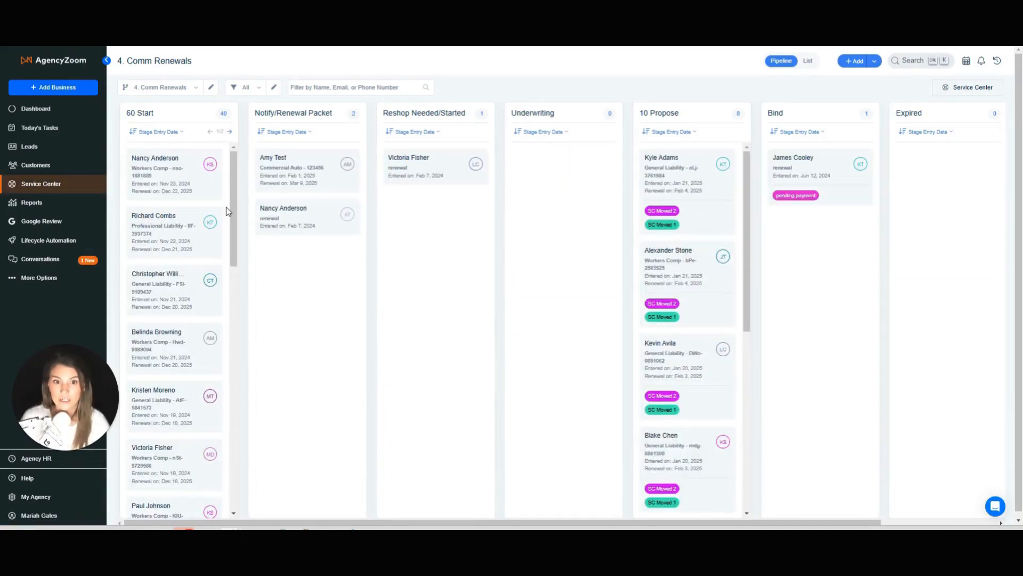
click(250, 87)
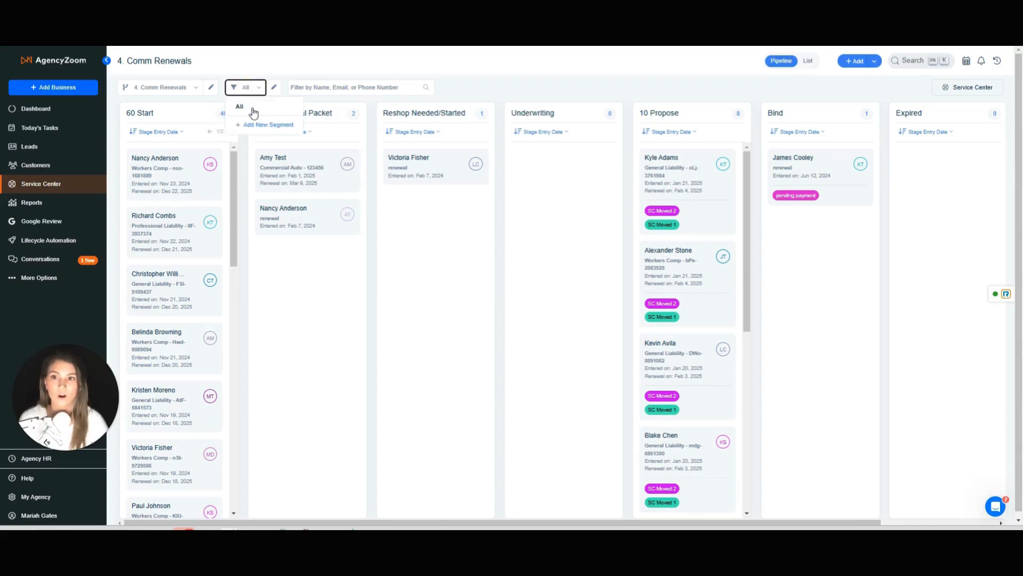
click(240, 109)
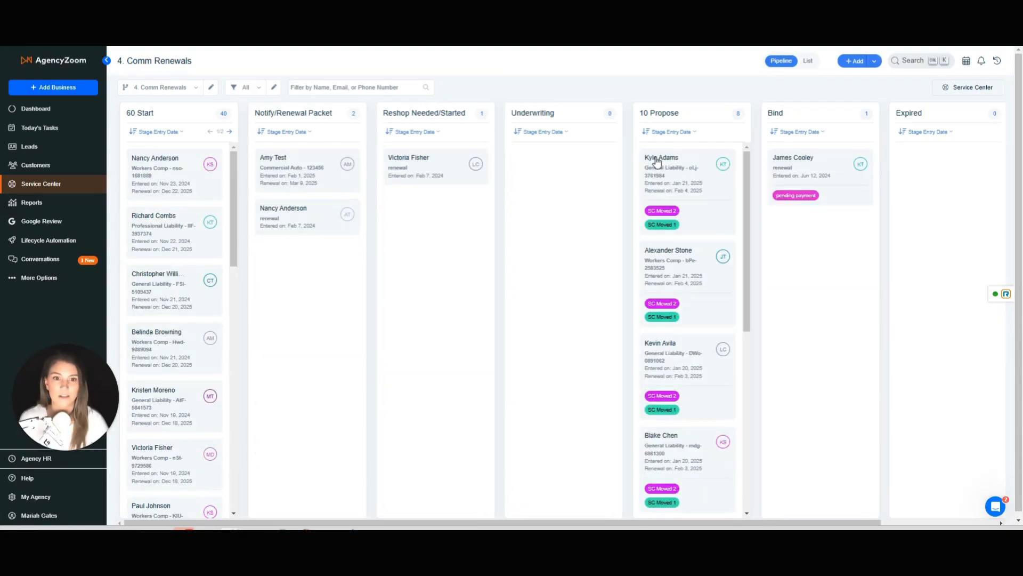
click(658, 159)
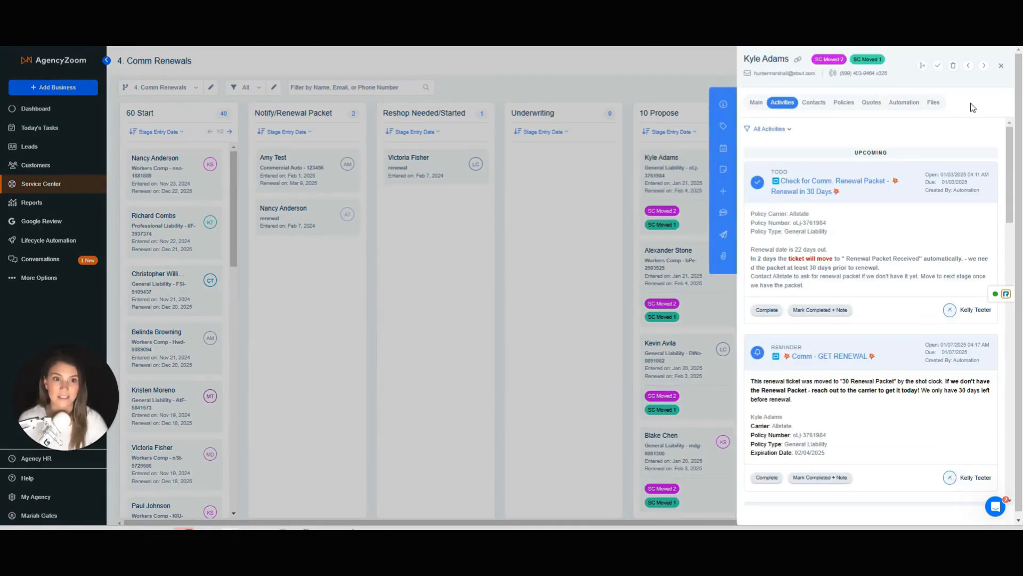
click(1001, 66)
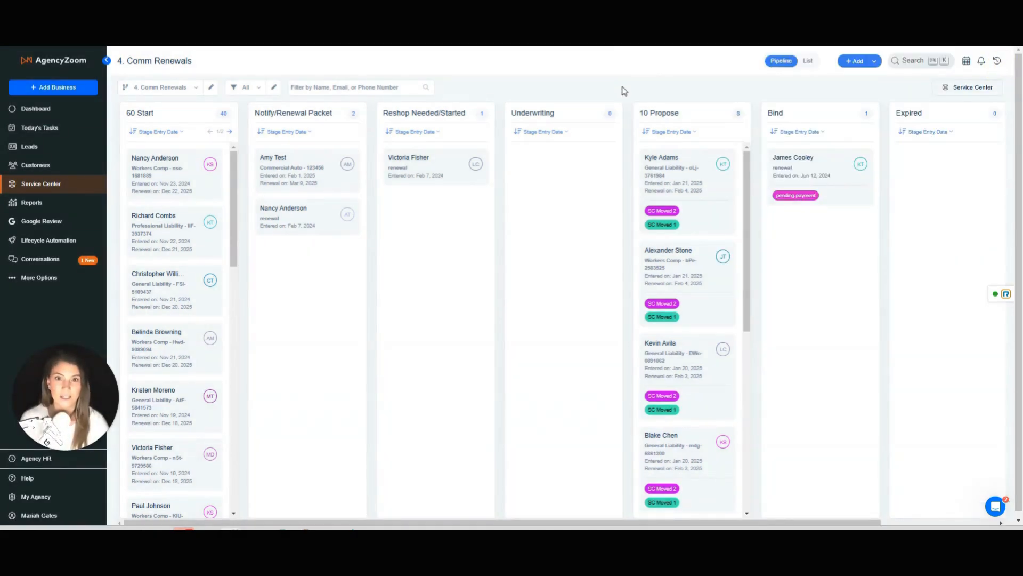